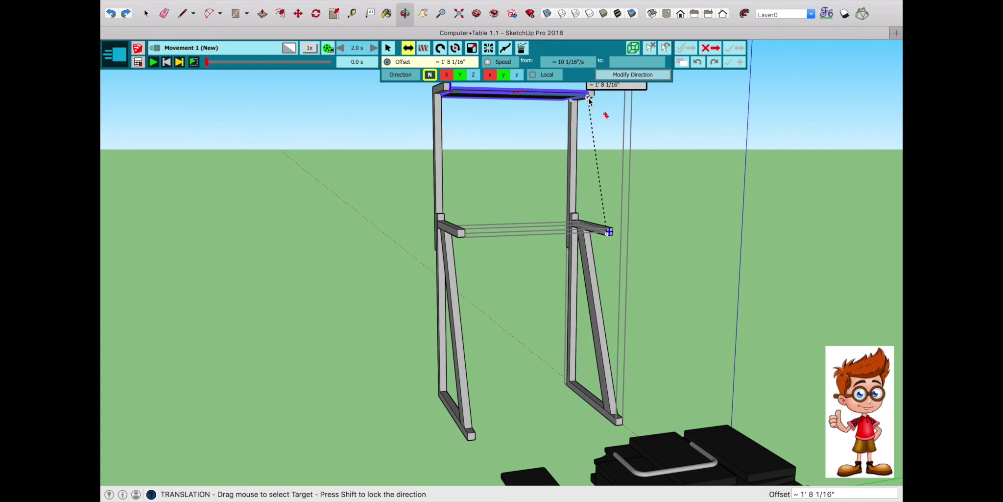
Drag the top bar 1' 8 1/16" onto the frame-top endpoint, then orbit around the frame to check it.
{"action": "left_click_drag", "start_coordinate": [589, 100], "coordinate": [590, 101]}
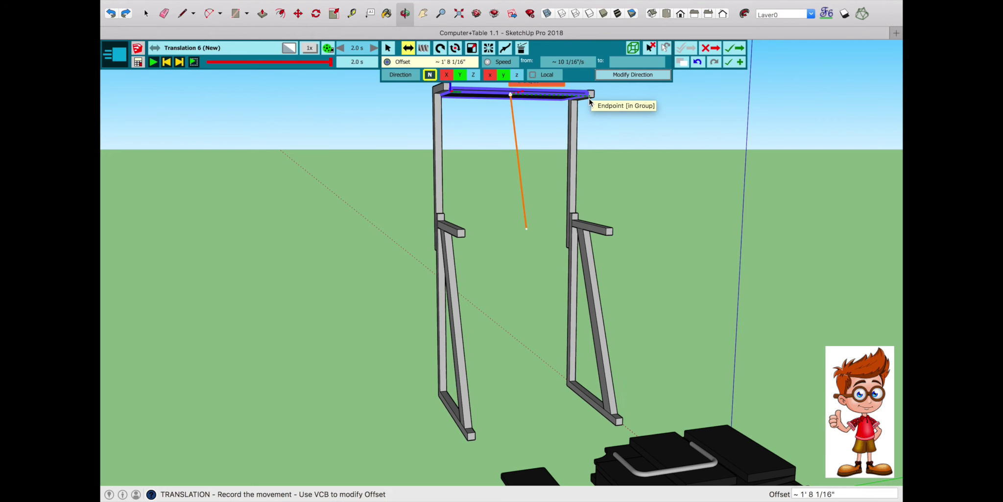
{"action": "left_click", "coordinate": [409, 16]}
{"action": "mouse_move", "coordinate": [362, 277]}
{"action": "left_mouse_down"}
{"action": "mouse_move", "coordinate": [695, 85]}
{"action": "mouse_move", "coordinate": [641, 54]}
{"action": "mouse_move", "coordinate": [619, 60]}
{"action": "mouse_move", "coordinate": [580, 168]}
{"action": "left_mouse_up"}
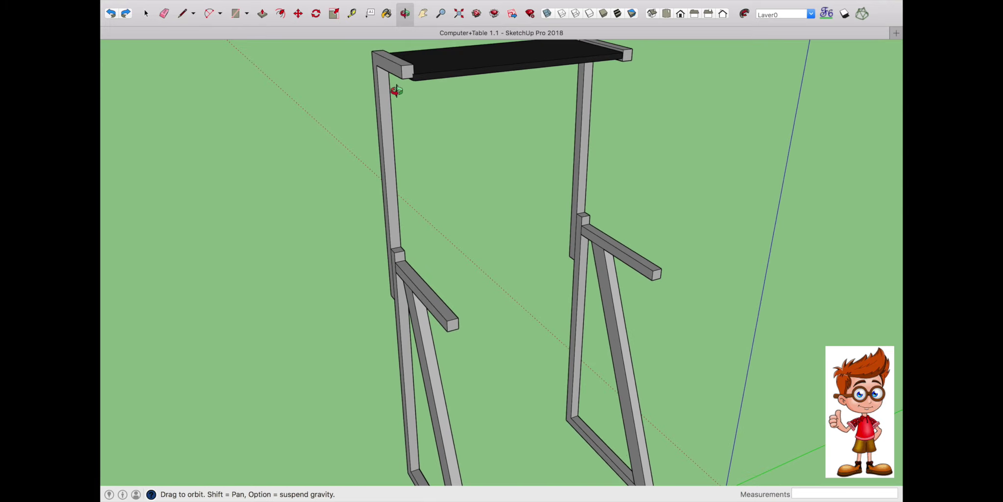
Save the top bar move into the film as Translation 6, then start a new movement for the left frame group.
{"action": "key", "text": "Escape"}
{"action": "left_click", "coordinate": [735, 49]}
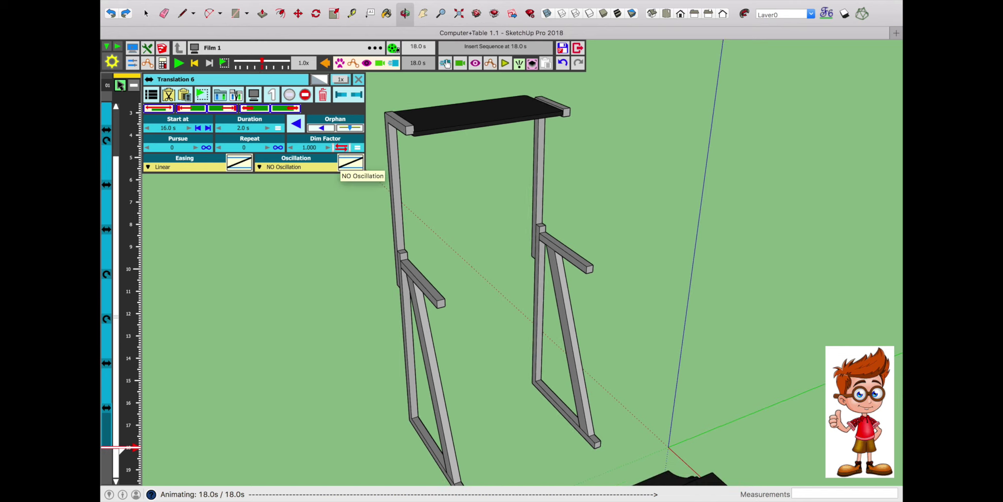
{"action": "left_click", "coordinate": [447, 64]}
{"action": "left_click", "coordinate": [455, 81]}
{"action": "left_click", "coordinate": [411, 135]}
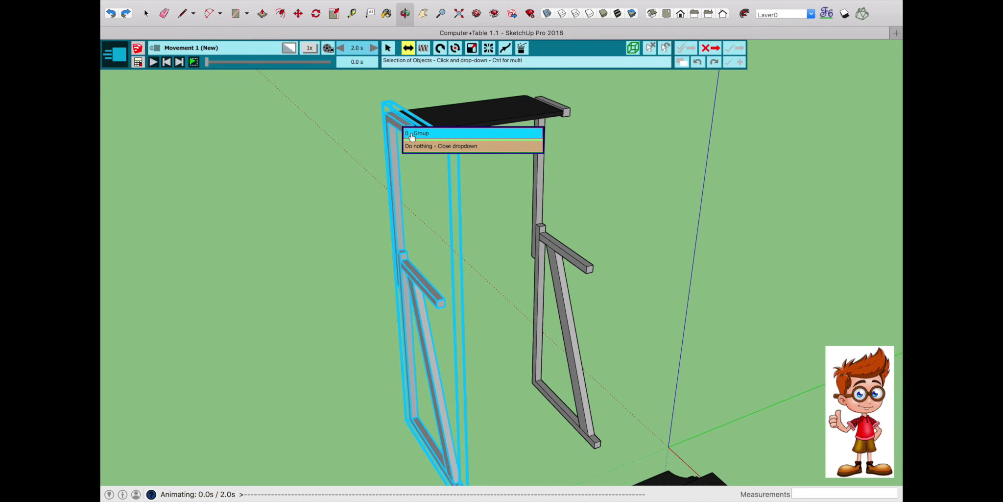
{"action": "left_click", "coordinate": [411, 135]}
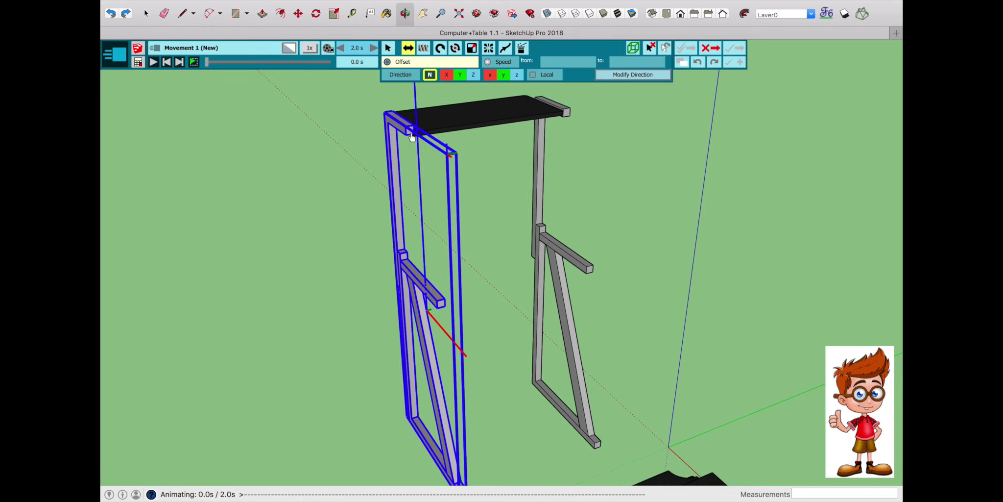
Slide the left frame about 4 3/8" from its top corner and save it as Translation 7.
{"action": "left_click", "coordinate": [387, 114]}
{"action": "scroll", "coordinate": [399, 131], "scroll_direction": "up", "scroll_amount": 3}
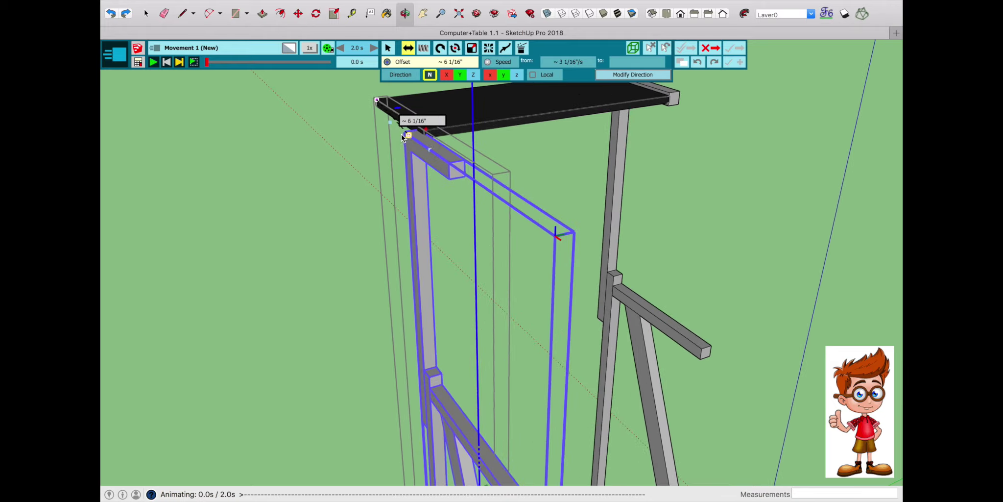
{"action": "left_click", "coordinate": [405, 18]}
{"action": "left_click_drag", "start_coordinate": [471, 98], "coordinate": [581, 75]}
{"action": "key", "text": "Escape"}
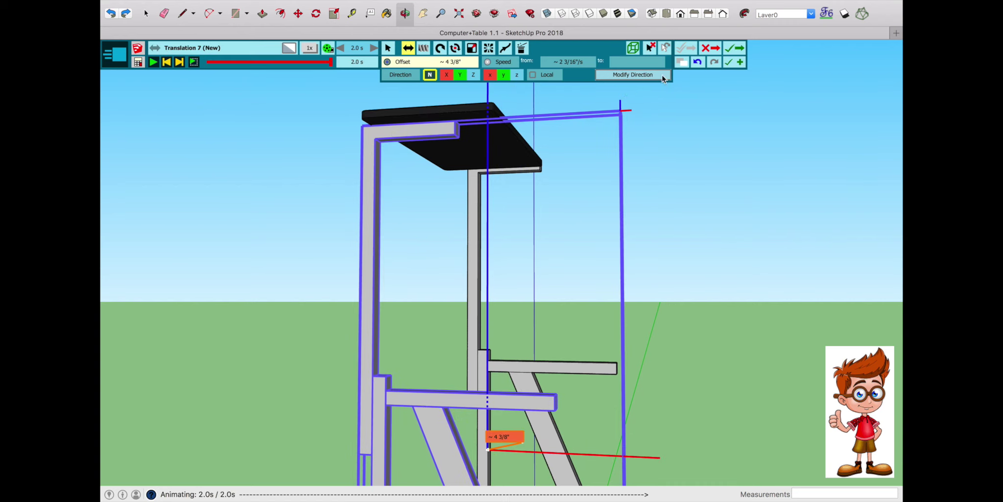
{"action": "left_click", "coordinate": [734, 49]}
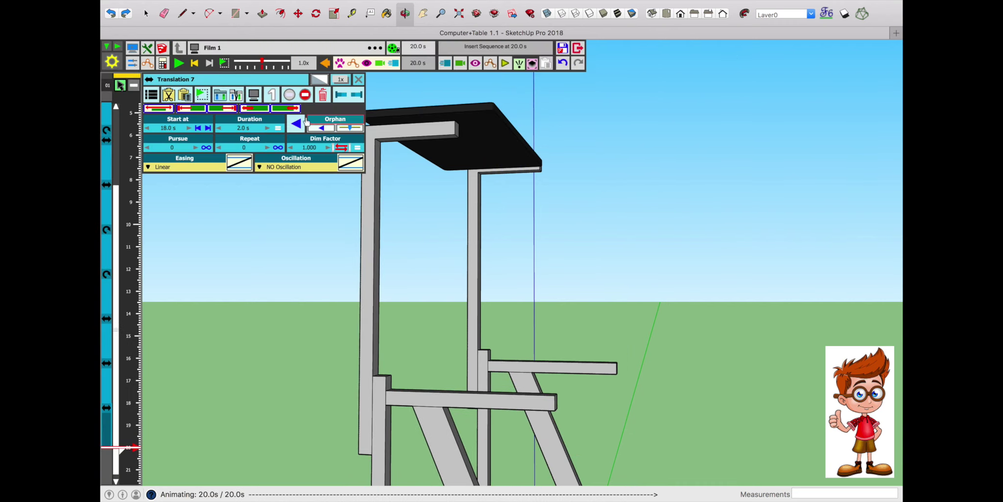
Start another new movement and pick the right frame as the moving part.
{"action": "left_click", "coordinate": [443, 69]}
{"action": "left_click", "coordinate": [487, 165]}
{"action": "left_click", "coordinate": [478, 182]}
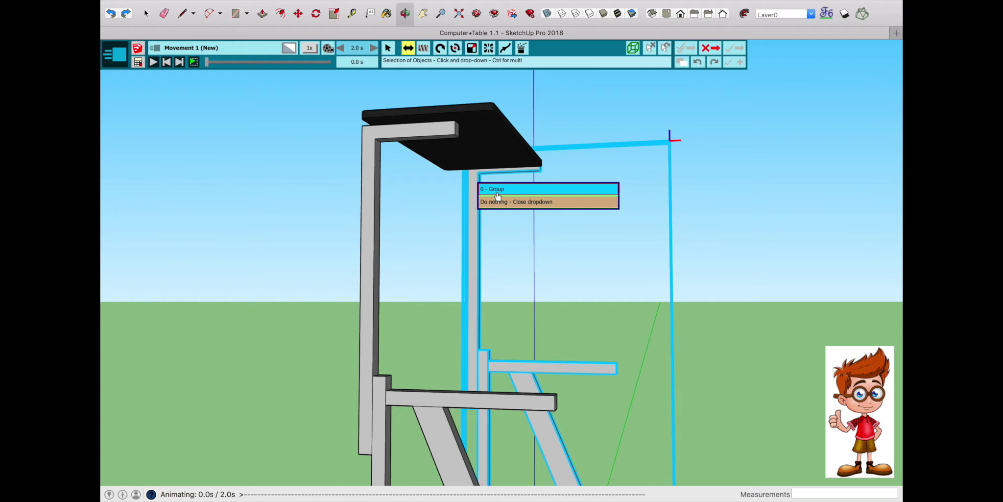
Move the right frame from the leg's top corner to the tabletop edge, saved as Translation 9.
{"action": "left_click", "coordinate": [497, 194]}
{"action": "left_click", "coordinate": [404, 13]}
{"action": "left_click_drag", "start_coordinate": [336, 262], "coordinate": [622, 173]}
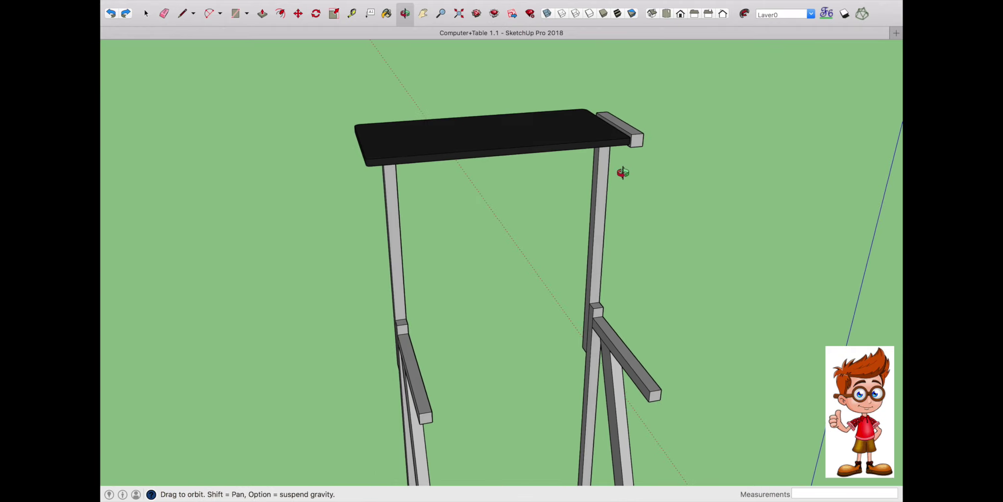
{"action": "key", "text": "Escape"}
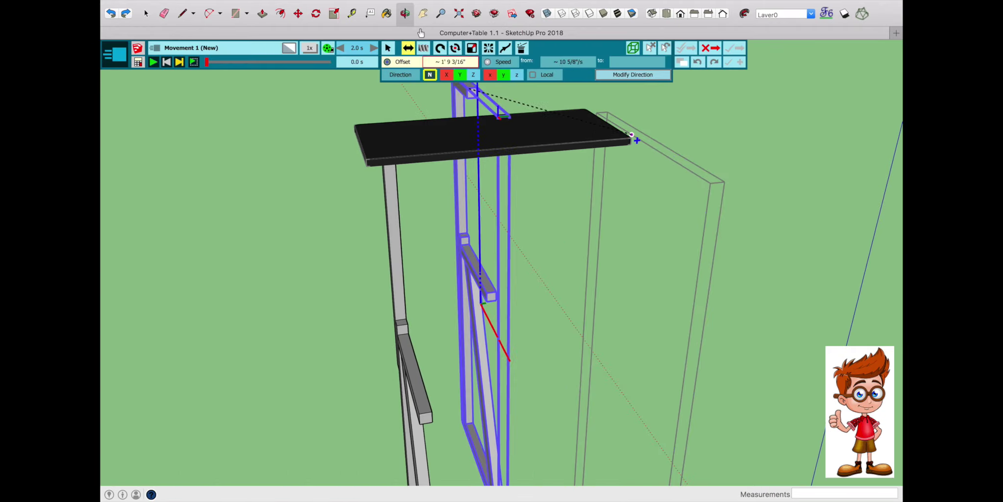
{"action": "middle_click_drag", "start_coordinate": [637, 141], "coordinate": [440, 120]}
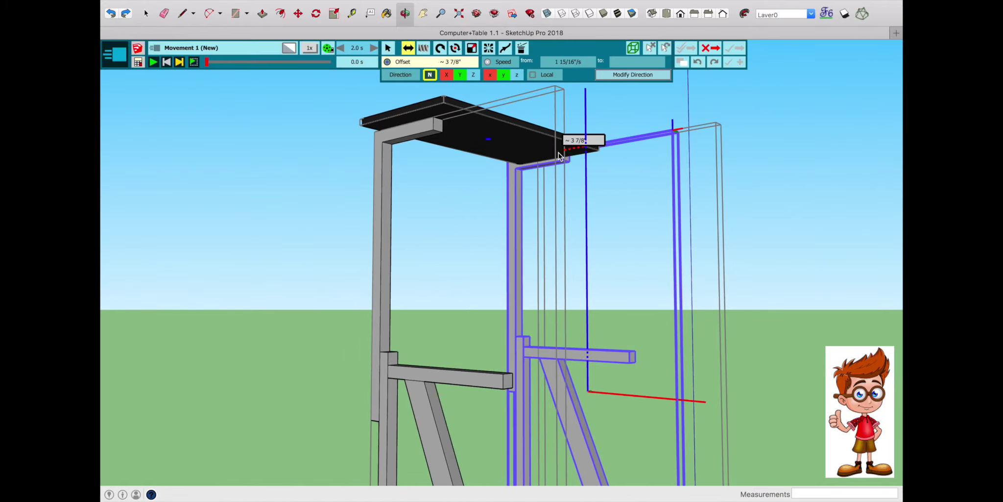
{"action": "scroll", "coordinate": [561, 151], "scroll_direction": "up", "scroll_amount": 3}
{"action": "scroll", "coordinate": [418, 103], "scroll_direction": "up", "scroll_amount": 3}
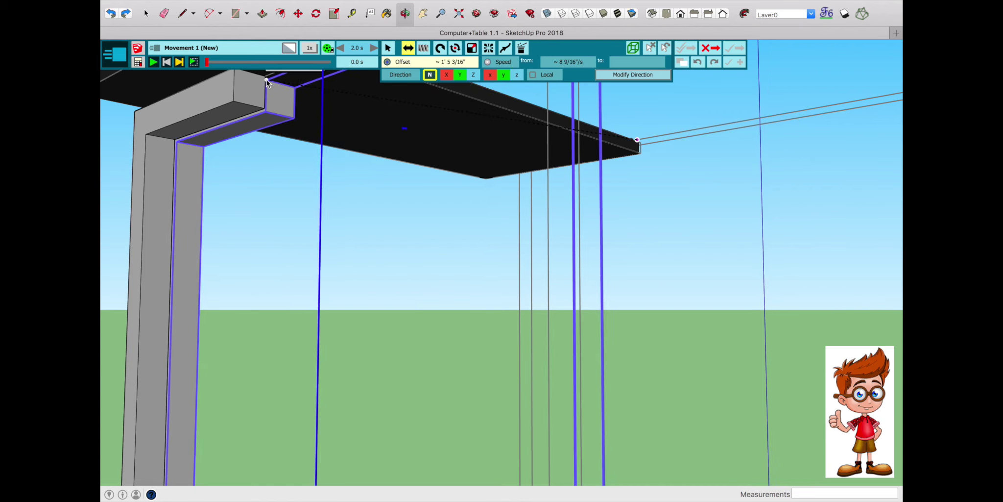
{"action": "left_click", "coordinate": [265, 80]}
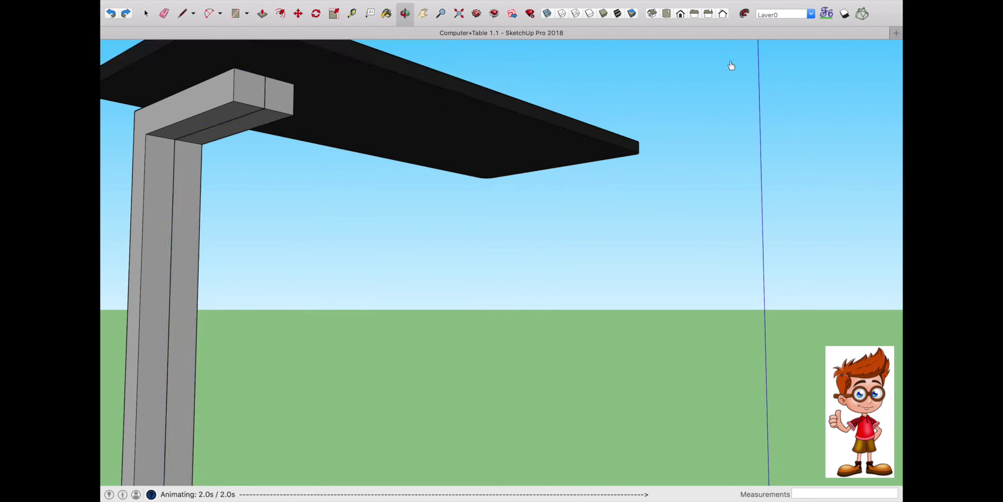
{"action": "left_click", "coordinate": [294, 84]}
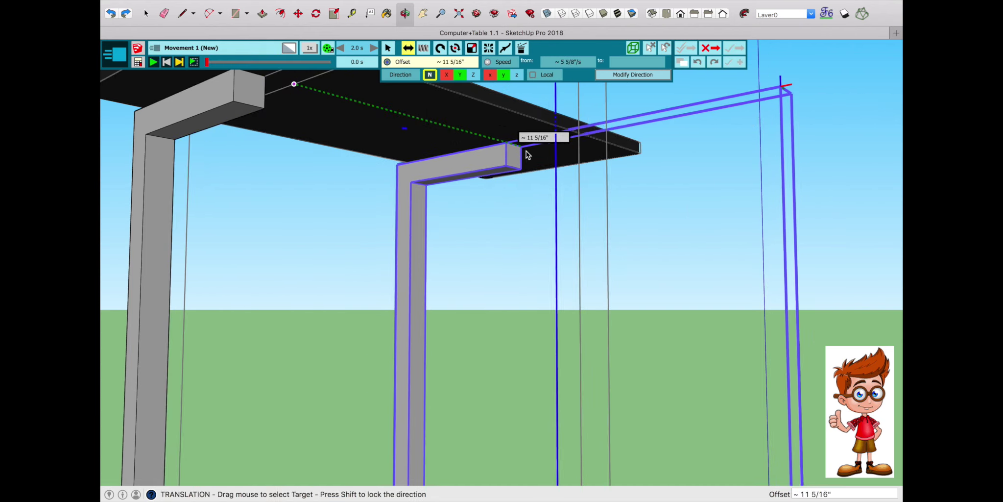
{"action": "left_click", "coordinate": [552, 157]}
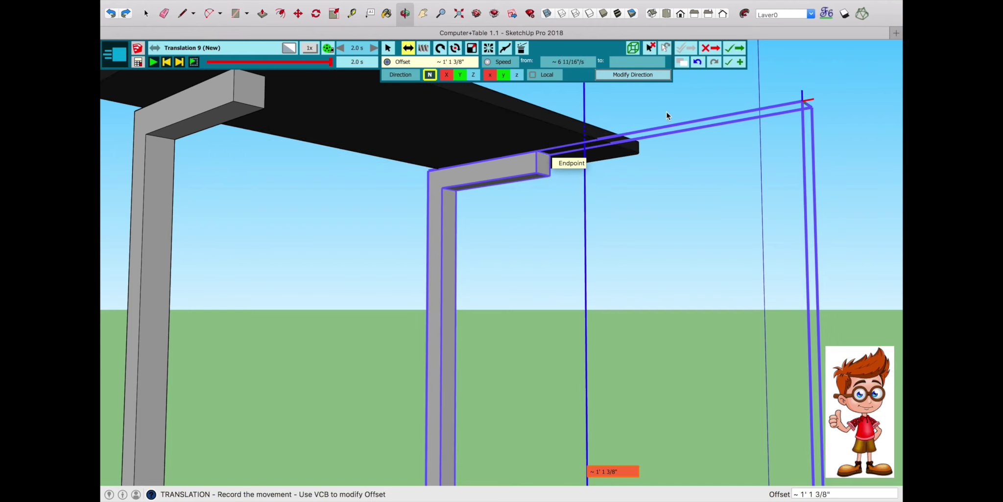
{"action": "left_click", "coordinate": [734, 49]}
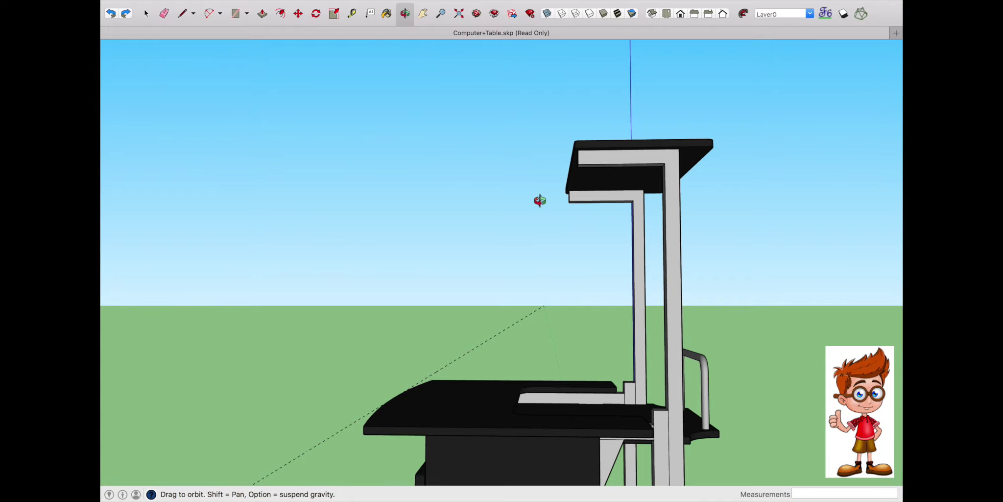
Orbit and zoom around the assembled reference desk, viewing it from above and tilted.
{"action": "mouse_move", "coordinate": [537, 200]}
{"action": "left_mouse_down"}
{"action": "mouse_move", "coordinate": [642, 360]}
{"action": "mouse_move", "coordinate": [601, 360]}
{"action": "left_mouse_up"}
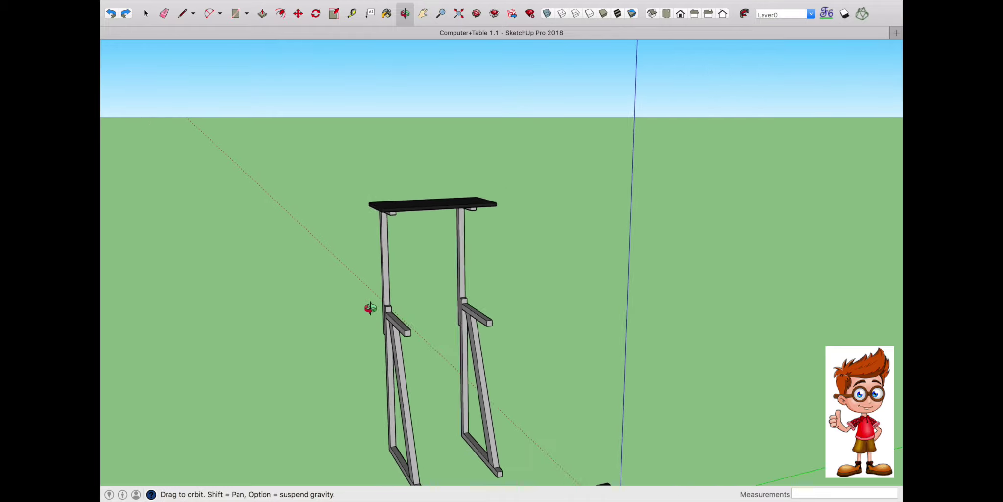
{"action": "left_click_drag", "start_coordinate": [365, 305], "coordinate": [385, 439]}
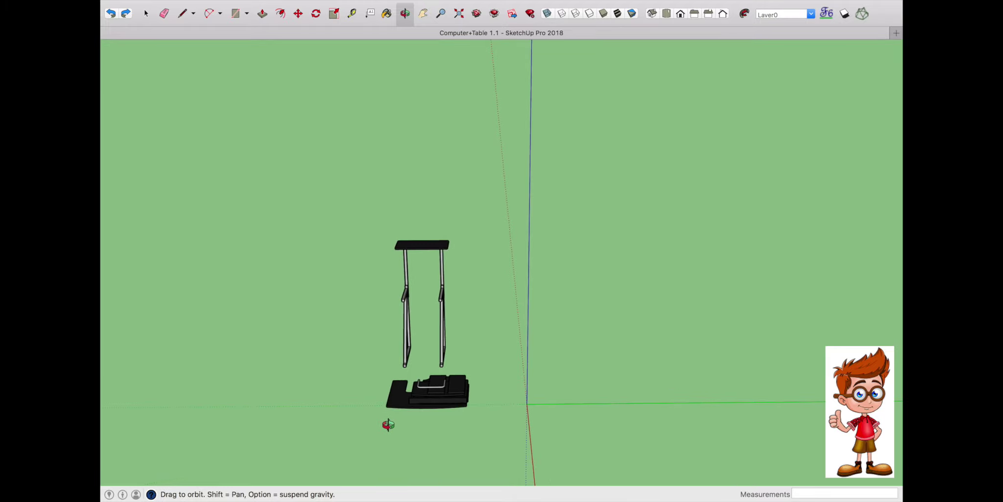
{"action": "scroll", "coordinate": [388, 425], "scroll_direction": "up", "scroll_amount": 5}
{"action": "left_click_drag", "start_coordinate": [516, 407], "coordinate": [220, 370]}
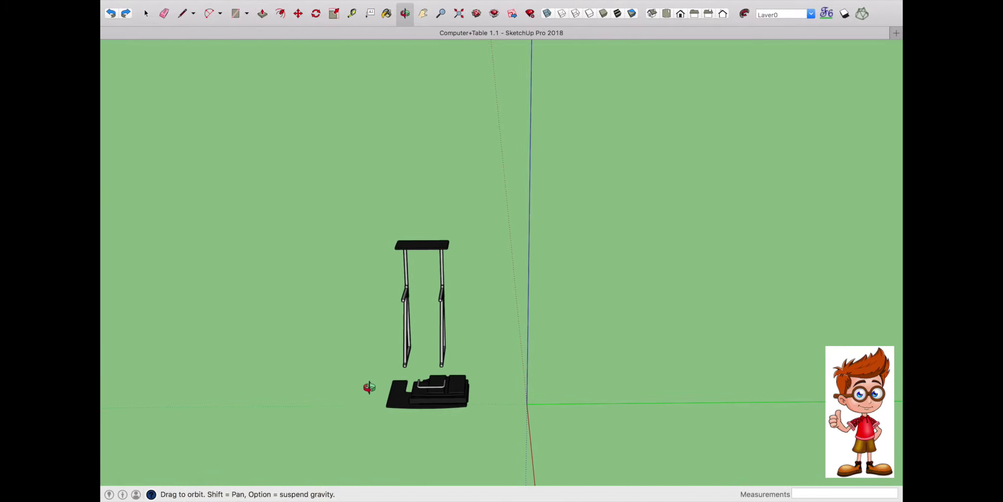
{"action": "scroll", "coordinate": [446, 399], "scroll_direction": "up", "scroll_amount": 3}
{"action": "scroll", "coordinate": [445, 399], "scroll_direction": "up", "scroll_amount": 3}
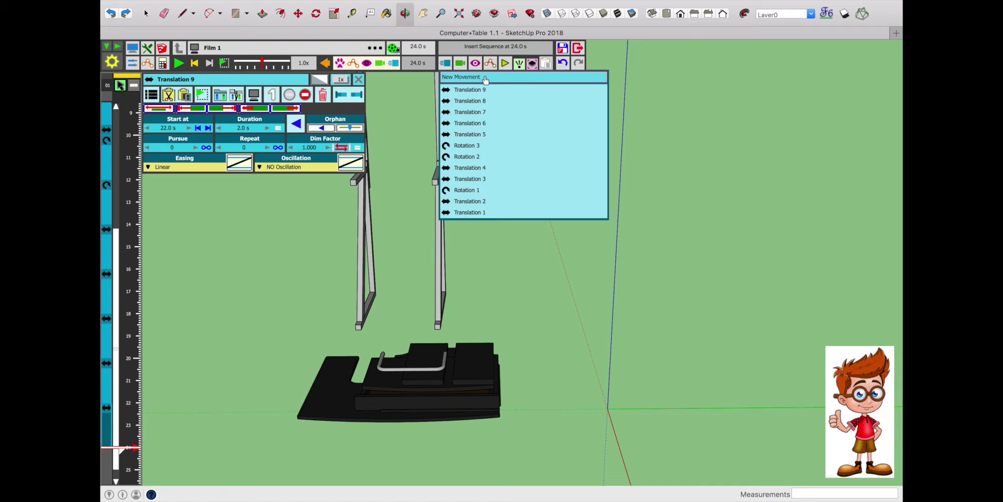
Lift the desk group 3' 5 13/16" up onto the legs and save it as Translation 10.
{"action": "left_click", "coordinate": [349, 371]}
{"action": "scroll", "coordinate": [350, 371], "scroll_direction": "up", "scroll_amount": 2}
{"action": "left_click", "coordinate": [353, 378]}
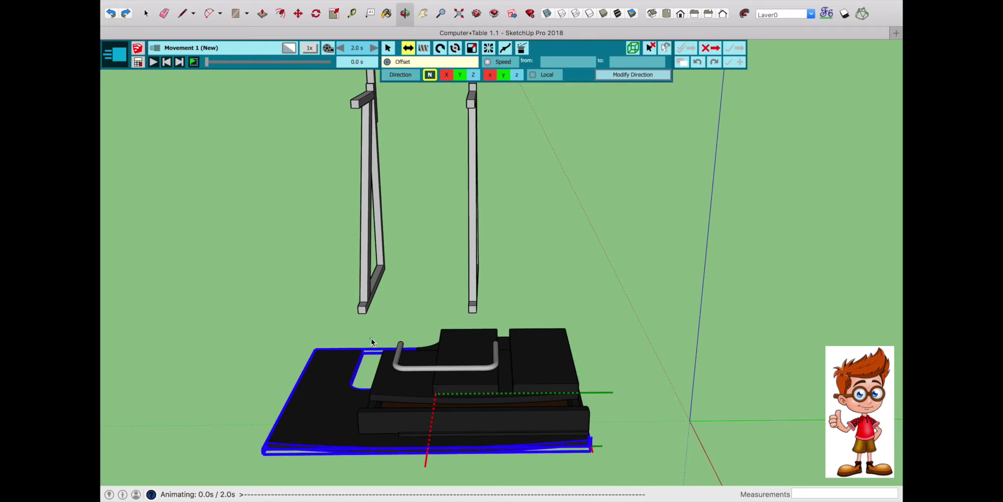
{"action": "scroll", "coordinate": [371, 338], "scroll_direction": "up", "scroll_amount": 3}
{"action": "scroll", "coordinate": [360, 362], "scroll_direction": "down", "scroll_amount": 4}
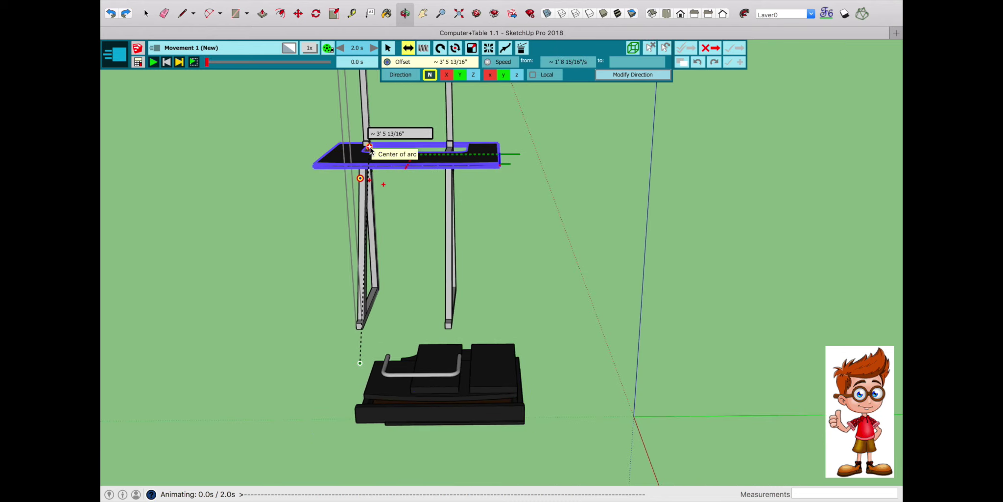
{"action": "left_click", "coordinate": [370, 146]}
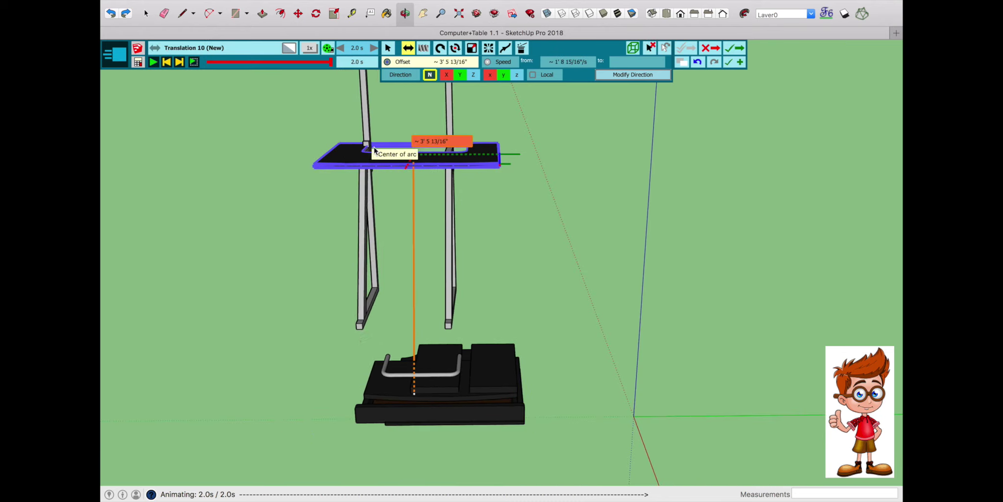
{"action": "left_click", "coordinate": [733, 48]}
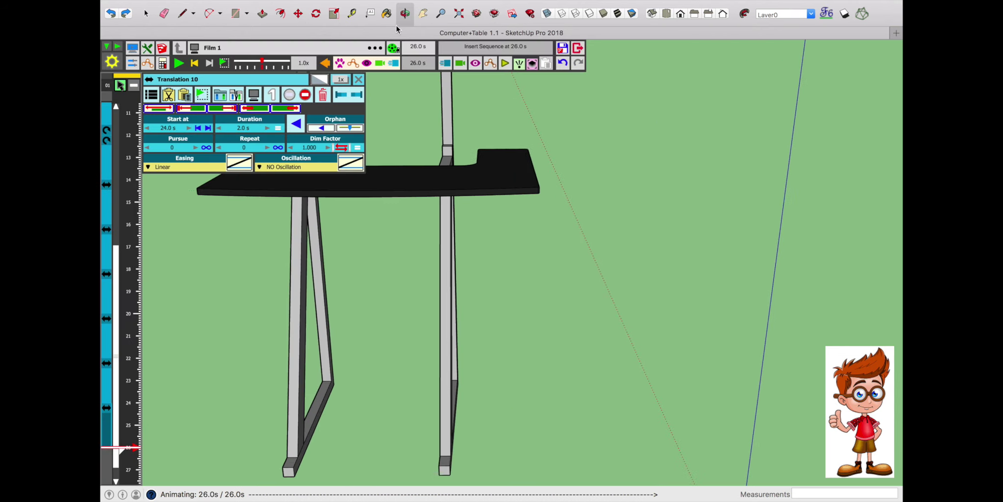
Start a new movement with the leg frame group as the moving part and set the move's origin on the leg.
{"action": "left_click", "coordinate": [445, 63]}
{"action": "left_click", "coordinate": [465, 77]}
{"action": "left_click", "coordinate": [447, 146]}
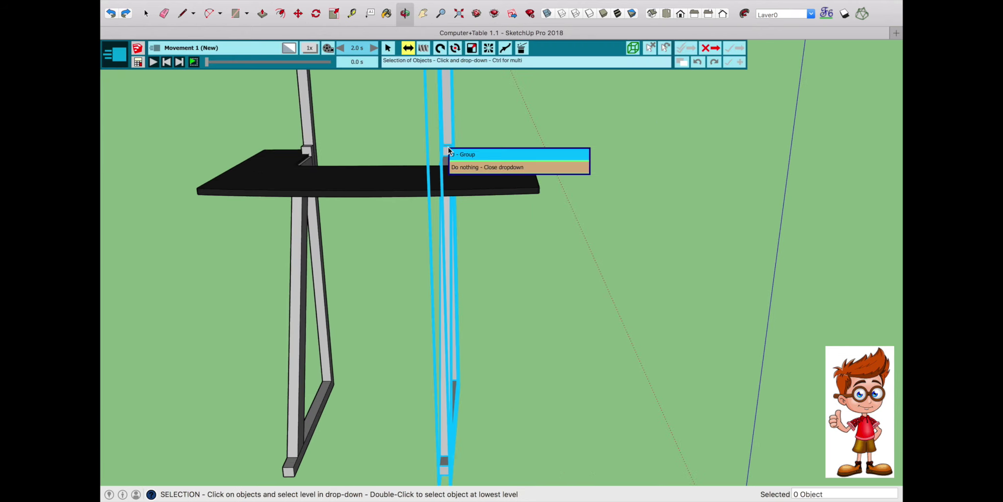
{"action": "left_click", "coordinate": [448, 148]}
{"action": "left_click", "coordinate": [459, 157]}
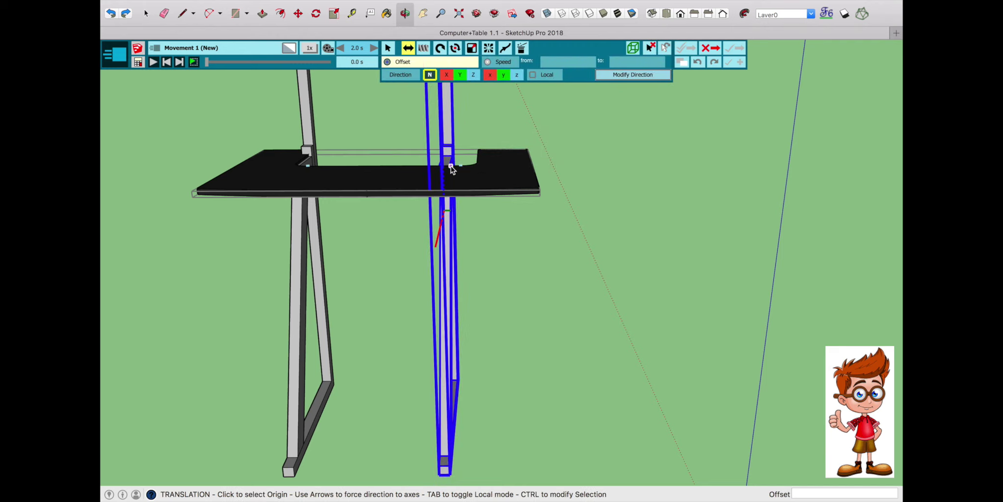
{"action": "scroll", "coordinate": [450, 166], "scroll_direction": "up", "scroll_amount": 4}
{"action": "left_click", "coordinate": [429, 140]}
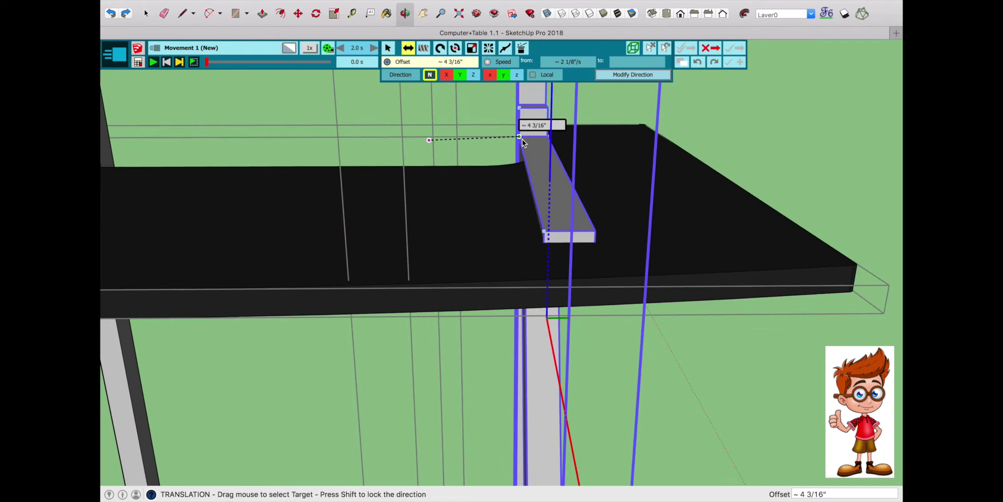
Slide the leg frame about 4 3/16" up to the desk and accept it as Translation 11.
{"action": "middle_click_drag", "start_coordinate": [490, 147], "coordinate": [351, 105]}
{"action": "scroll", "coordinate": [321, 113], "scroll_direction": "up", "scroll_amount": 2}
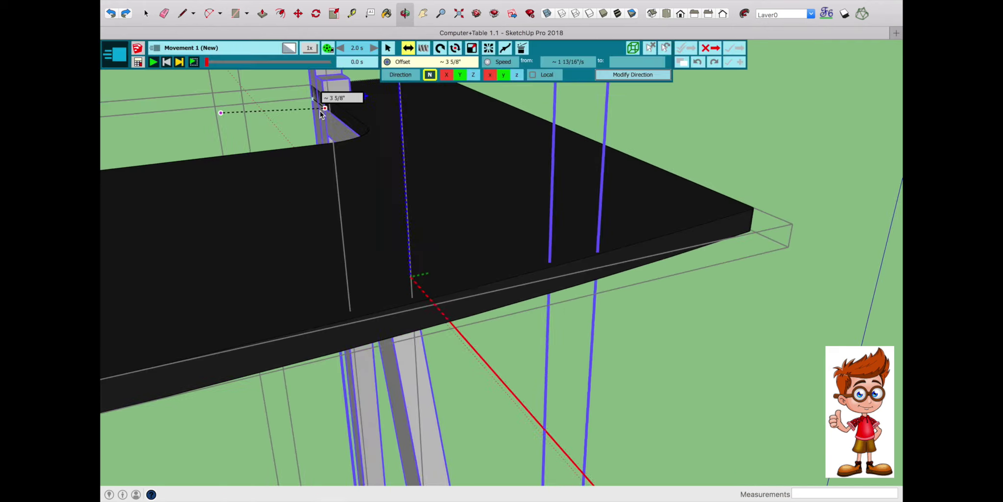
{"action": "left_click", "coordinate": [313, 99]}
{"action": "scroll", "coordinate": [391, 182], "scroll_direction": "down", "scroll_amount": 2}
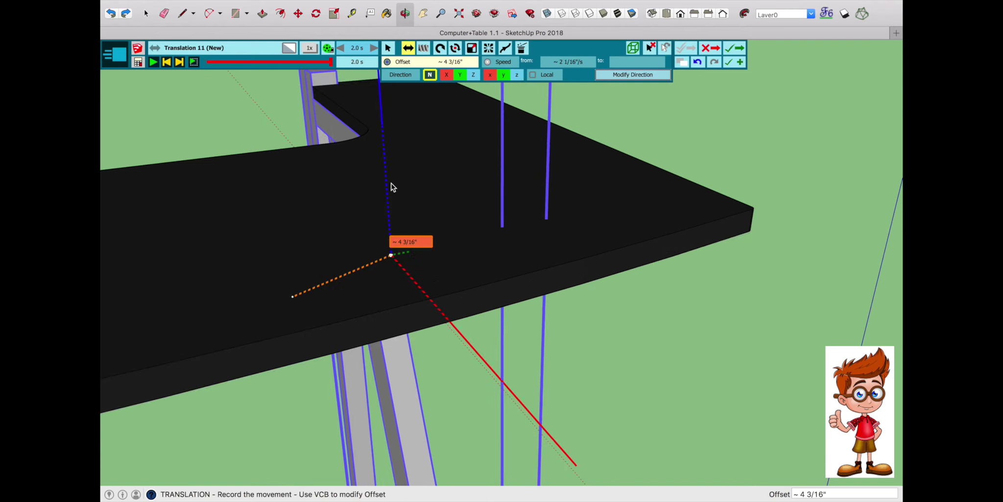
{"action": "scroll", "coordinate": [391, 183], "scroll_direction": "down", "scroll_amount": 3}
{"action": "scroll", "coordinate": [391, 183], "scroll_direction": "down", "scroll_amount": 4}
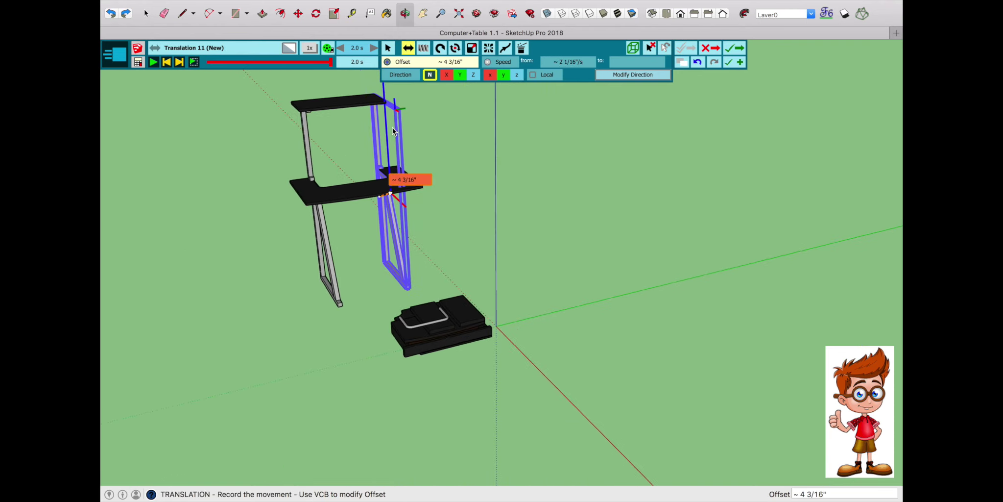
{"action": "left_click", "coordinate": [732, 49]}
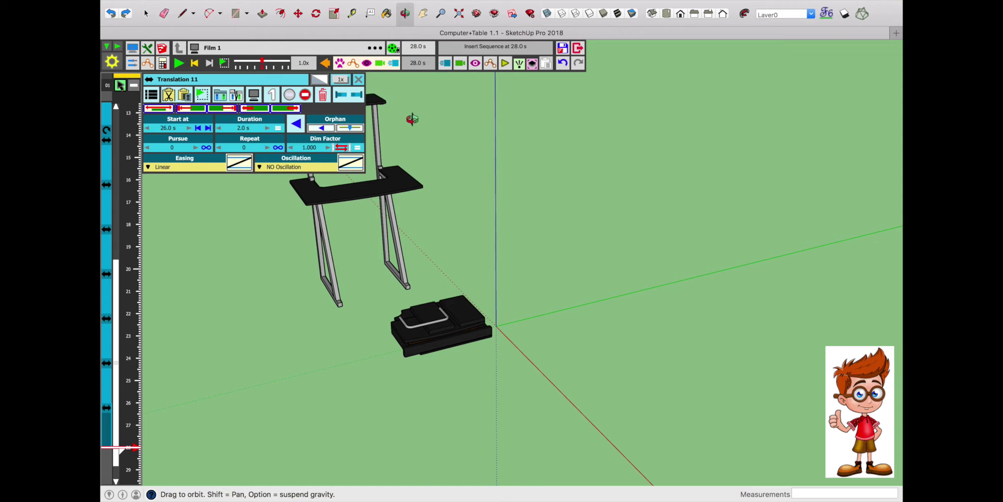
{"action": "left_click_drag", "start_coordinate": [413, 119], "coordinate": [388, 89]}
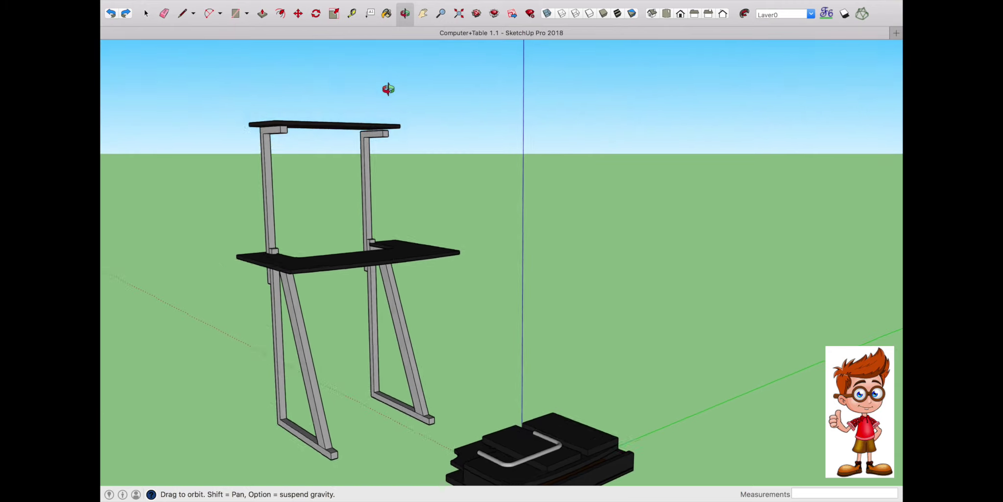
{"action": "left_click", "coordinate": [445, 63]}
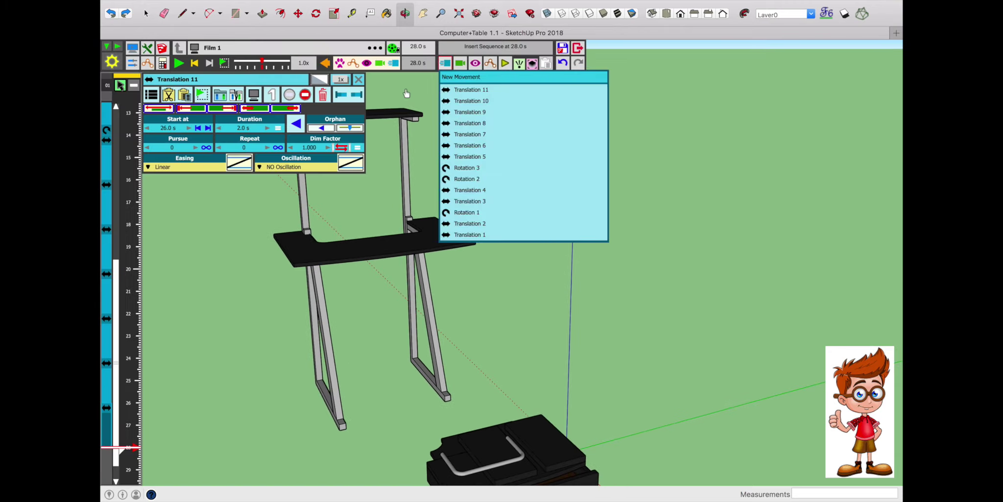
Nudge the top shelf about 3/4" into position as Translation 12, starting at 28.0 s.
{"action": "left_click", "coordinate": [463, 77]}
{"action": "left_click", "coordinate": [362, 119]}
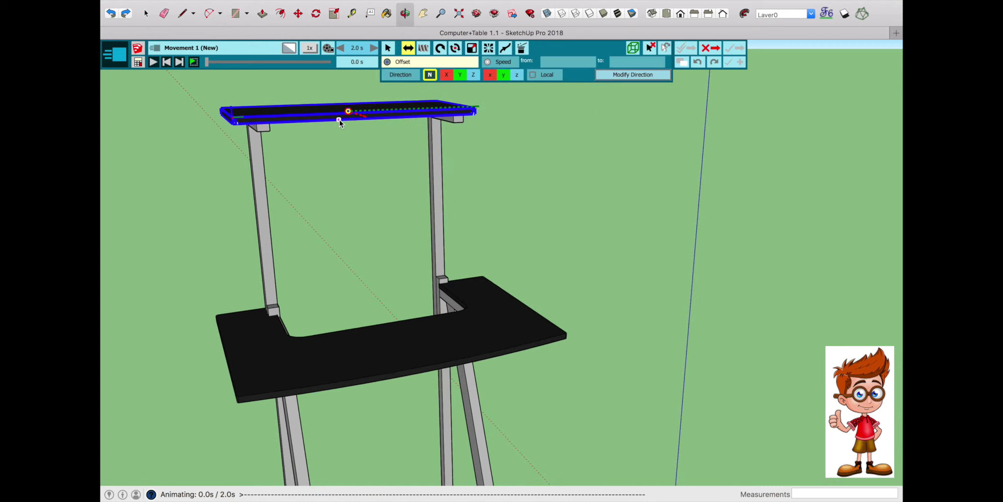
{"action": "left_click", "coordinate": [348, 120]}
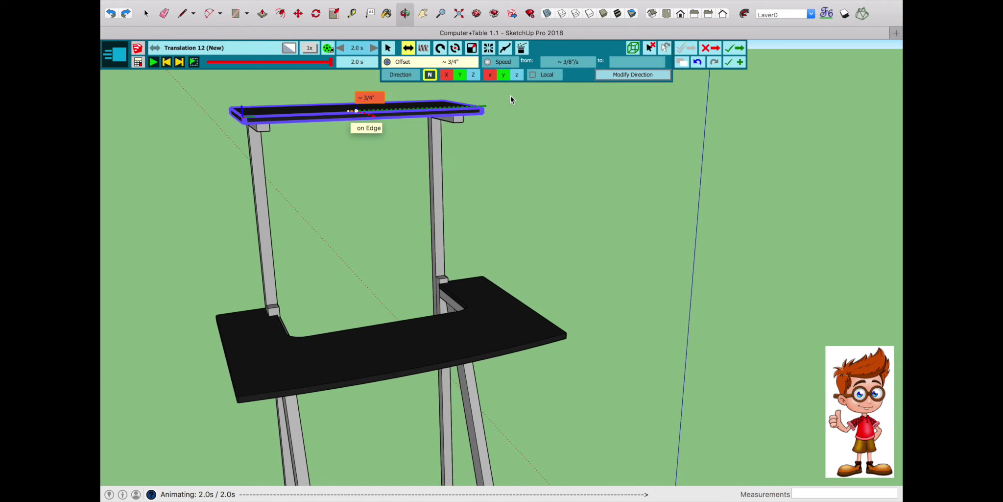
{"action": "left_click", "coordinate": [729, 51]}
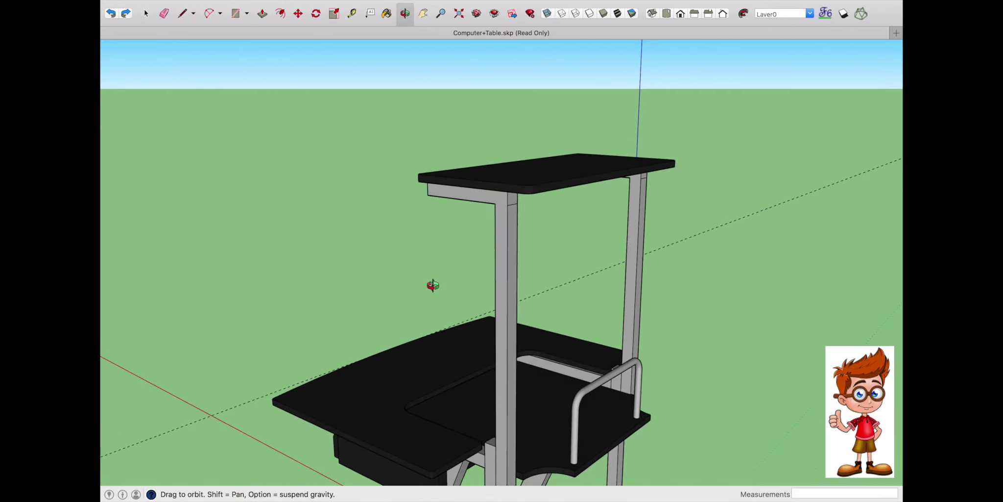
{"action": "mouse_move", "coordinate": [433, 286]}
{"action": "left_mouse_down"}
{"action": "mouse_move", "coordinate": [502, 286]}
{"action": "mouse_move", "coordinate": [528, 345]}
{"action": "mouse_move", "coordinate": [624, 302]}
{"action": "mouse_move", "coordinate": [649, 308]}
{"action": "mouse_move", "coordinate": [498, 365]}
{"action": "mouse_move", "coordinate": [647, 348]}
{"action": "mouse_move", "coordinate": [629, 329]}
{"action": "mouse_move", "coordinate": [601, 376]}
{"action": "mouse_move", "coordinate": [464, 338]}
{"action": "left_mouse_up"}
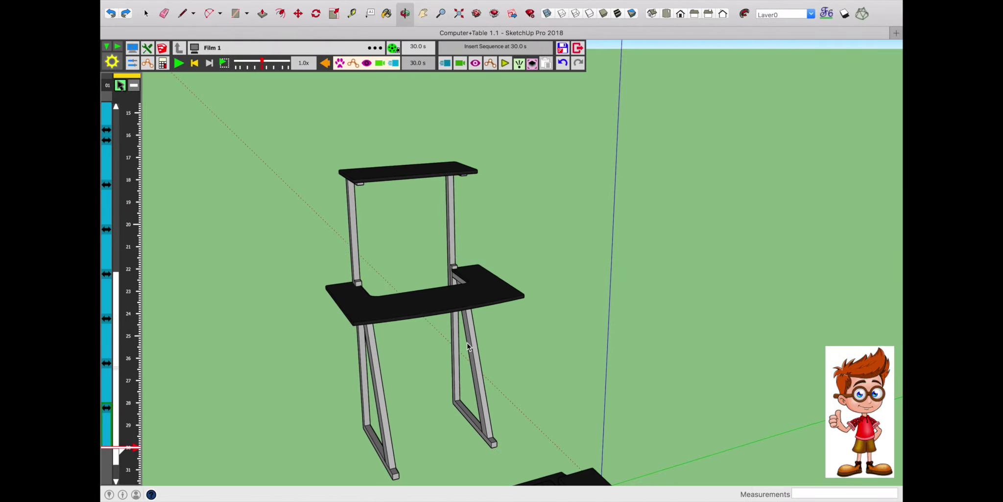
{"action": "left_click", "coordinate": [446, 63]}
Raise the small black board 3' 1 11/16" from the parts pile to the middle shelf's right end as Translation 13.
{"action": "left_click", "coordinate": [511, 78]}
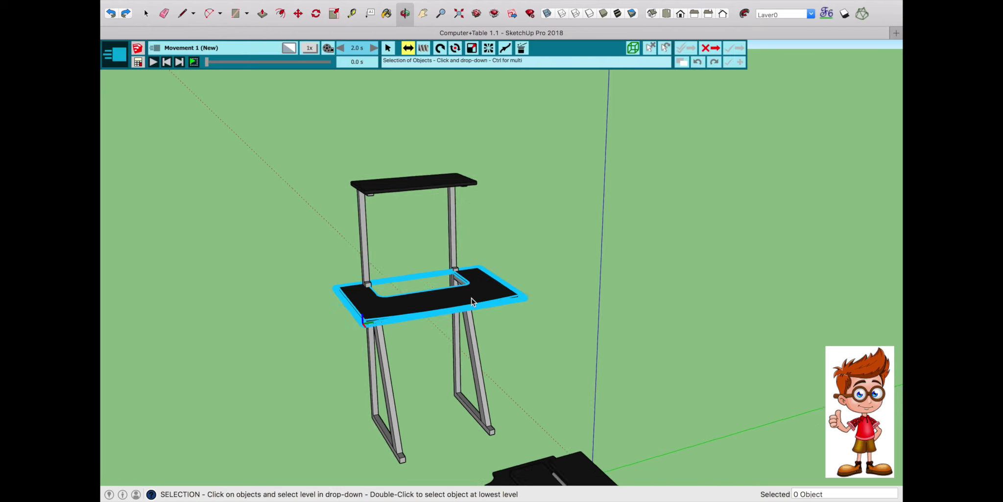
{"action": "scroll", "coordinate": [514, 378], "scroll_direction": "up", "scroll_amount": 3}
{"action": "left_click", "coordinate": [526, 387]}
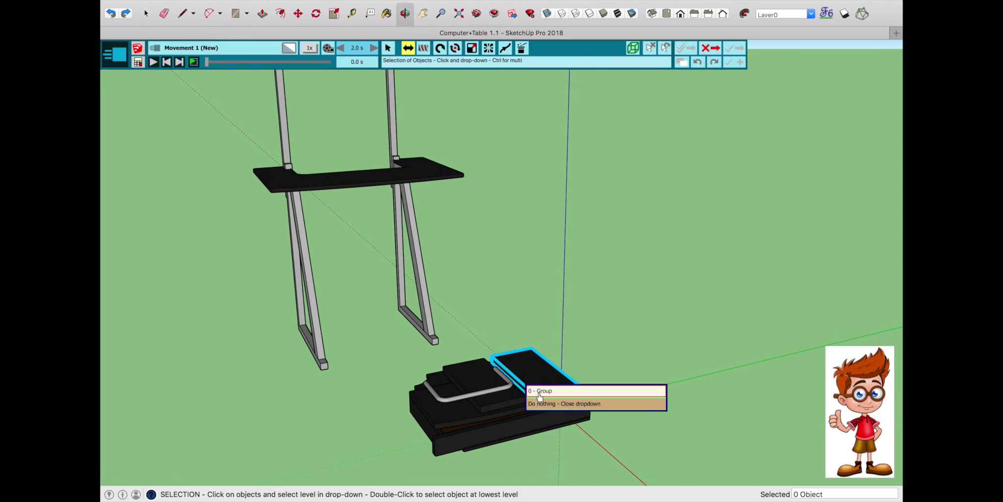
{"action": "left_click", "coordinate": [532, 394]}
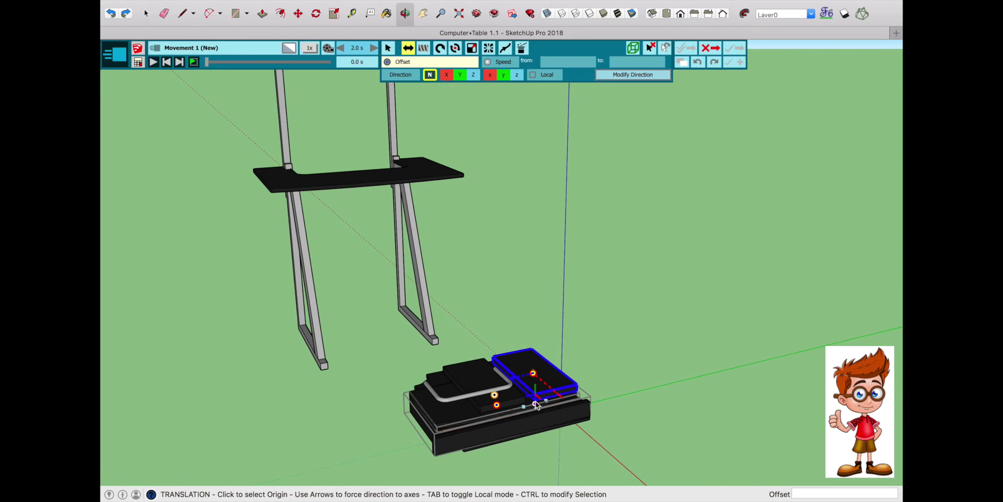
{"action": "left_click", "coordinate": [534, 394]}
{"action": "left_click", "coordinate": [464, 179]}
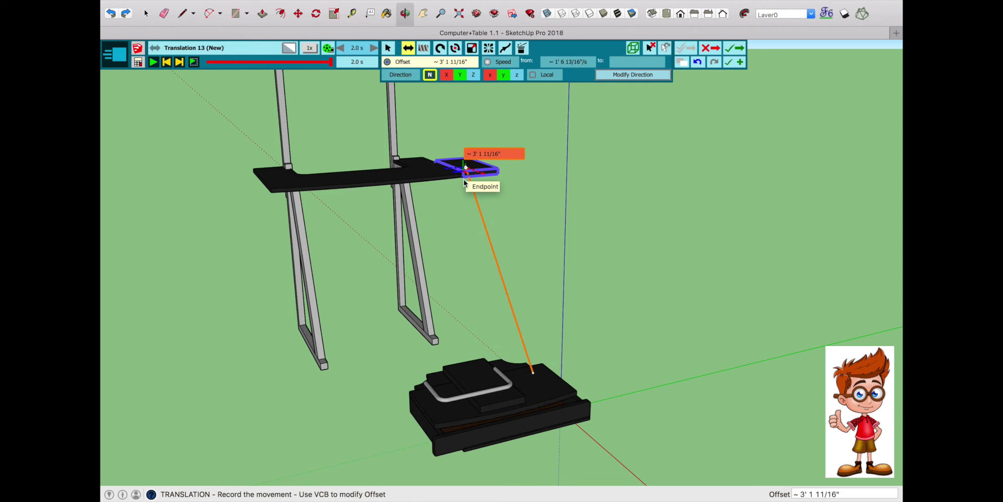
{"action": "left_click", "coordinate": [728, 63]}
{"action": "left_click", "coordinate": [440, 48]}
Rotate the small board 90° upright at the shelf's end, recorded as Rotation 4.
{"action": "scroll", "coordinate": [469, 163], "scroll_direction": "up", "scroll_amount": 3}
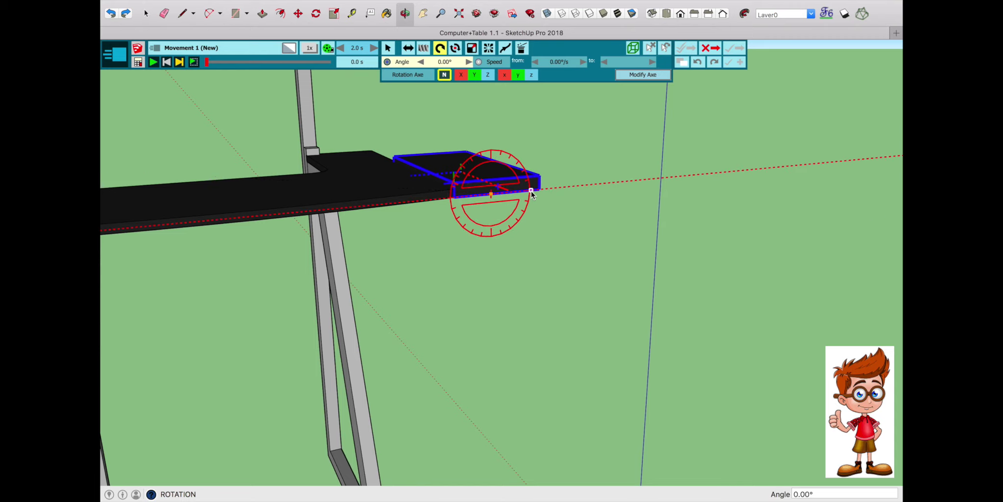
{"action": "left_click", "coordinate": [532, 190]}
{"action": "key", "text": "Return"}
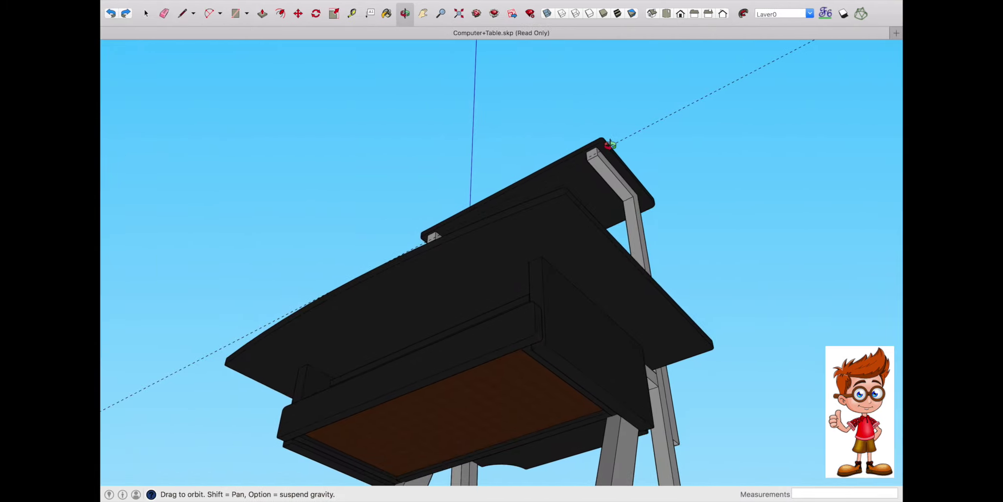
{"action": "mouse_move", "coordinate": [606, 150]}
{"action": "left_mouse_down"}
{"action": "mouse_move", "coordinate": [589, 264]}
{"action": "mouse_move", "coordinate": [349, 289]}
{"action": "mouse_move", "coordinate": [643, 294]}
{"action": "mouse_move", "coordinate": [849, 323]}
{"action": "left_mouse_up"}
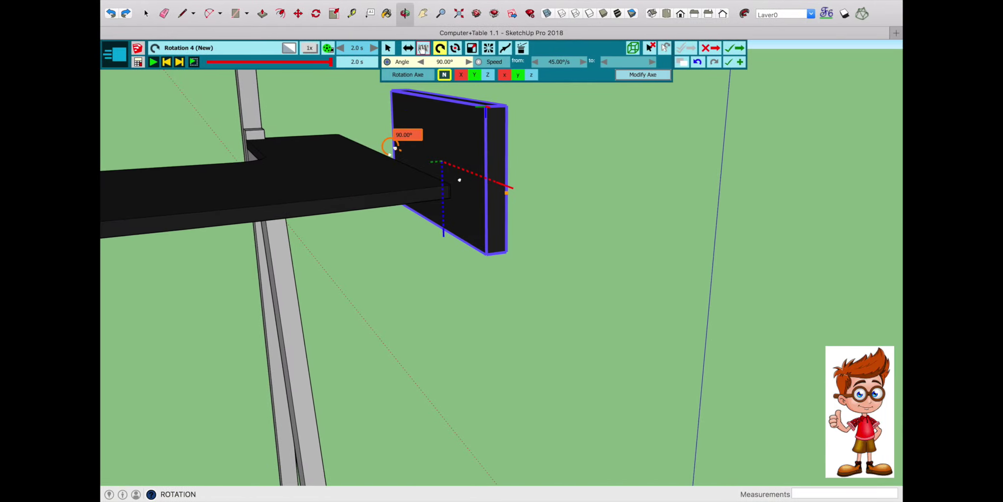
{"action": "left_click", "coordinate": [408, 47]}
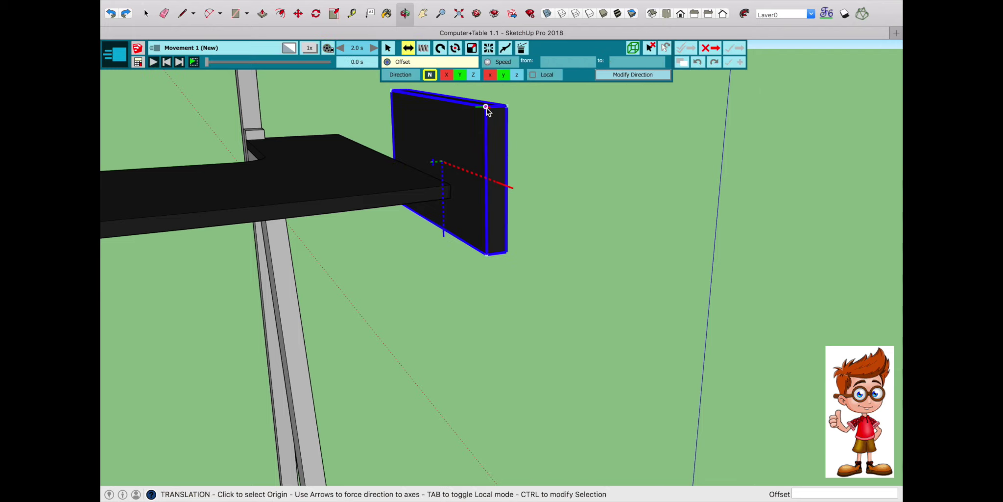
Slide the upright board from its corner about 8 7/8" under the middle shelf as Translation 14.
{"action": "left_click", "coordinate": [486, 106]}
{"action": "mouse_move", "coordinate": [372, 101]}
{"action": "middle_mouse_down"}
{"action": "mouse_move", "coordinate": [461, 63]}
{"action": "mouse_move", "coordinate": [280, 303]}
{"action": "middle_mouse_up"}
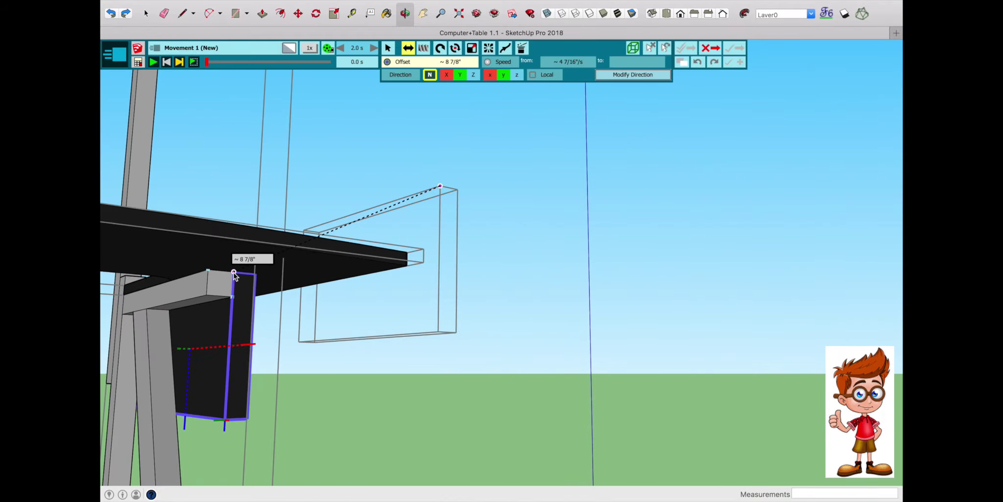
{"action": "left_click", "coordinate": [237, 276]}
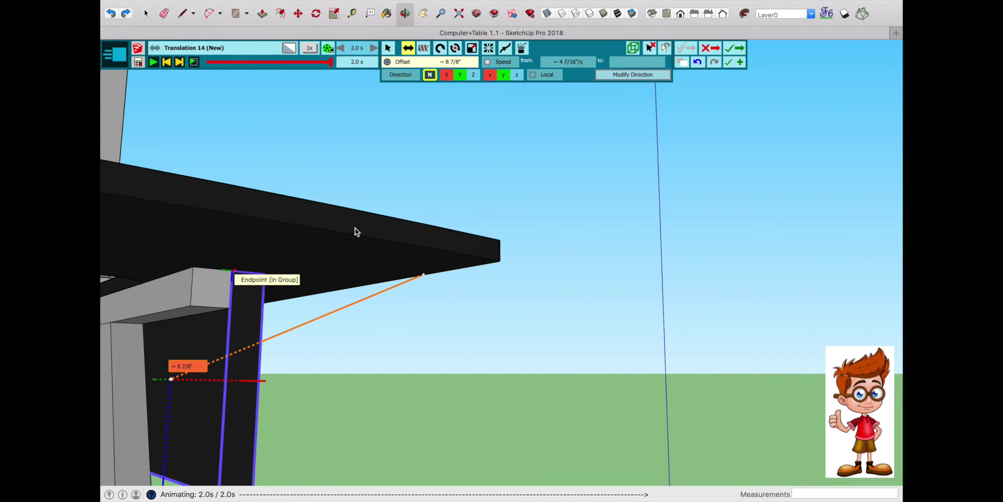
{"action": "left_click", "coordinate": [734, 66]}
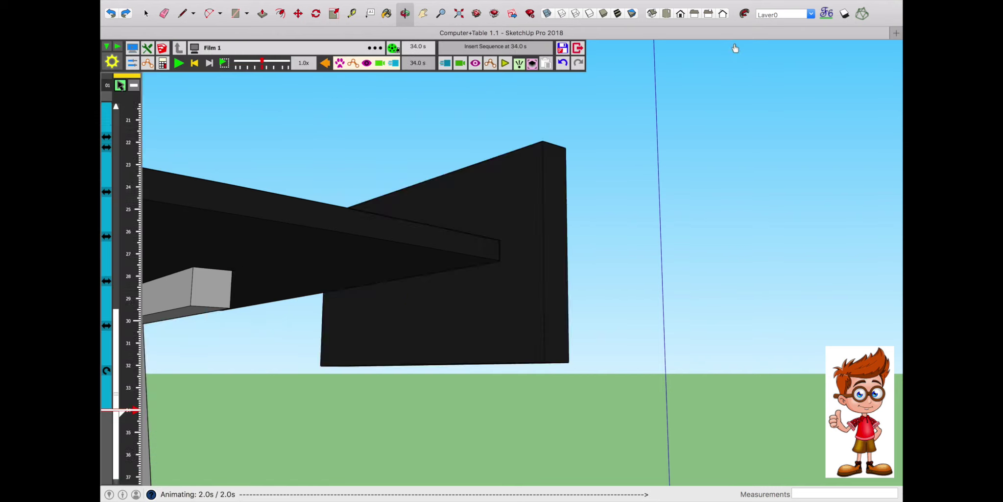
{"action": "scroll", "coordinate": [422, 272], "scroll_direction": "down", "scroll_amount": 5}
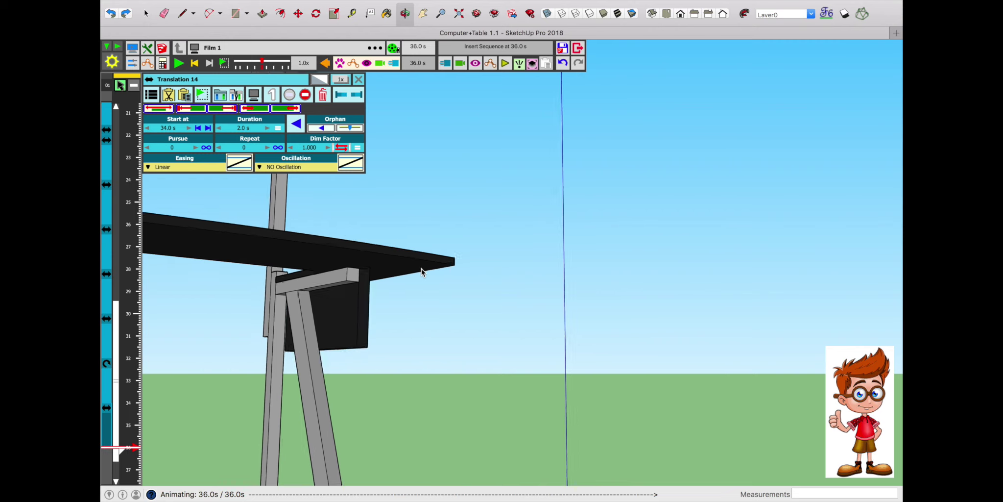
{"action": "scroll", "coordinate": [422, 268], "scroll_direction": "down", "scroll_amount": 3}
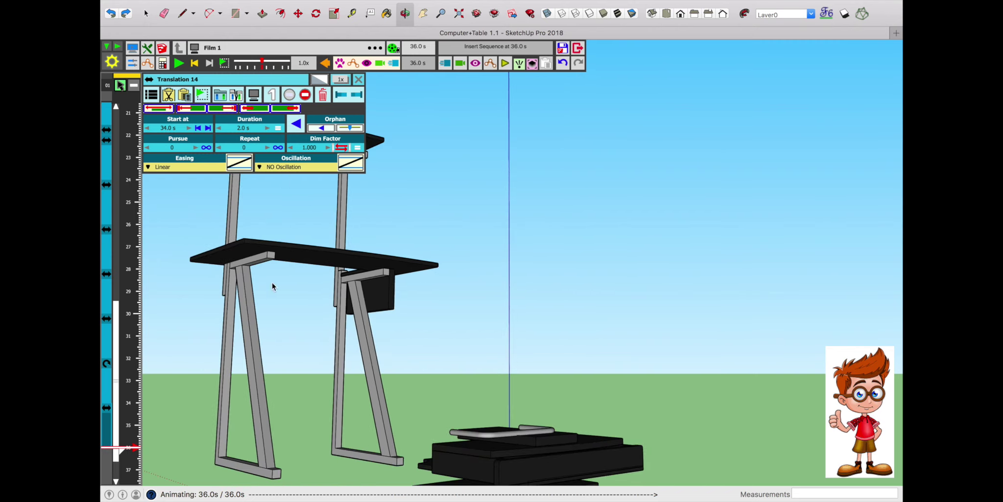
{"action": "left_click", "coordinate": [446, 64]}
{"action": "left_click", "coordinate": [486, 108]}
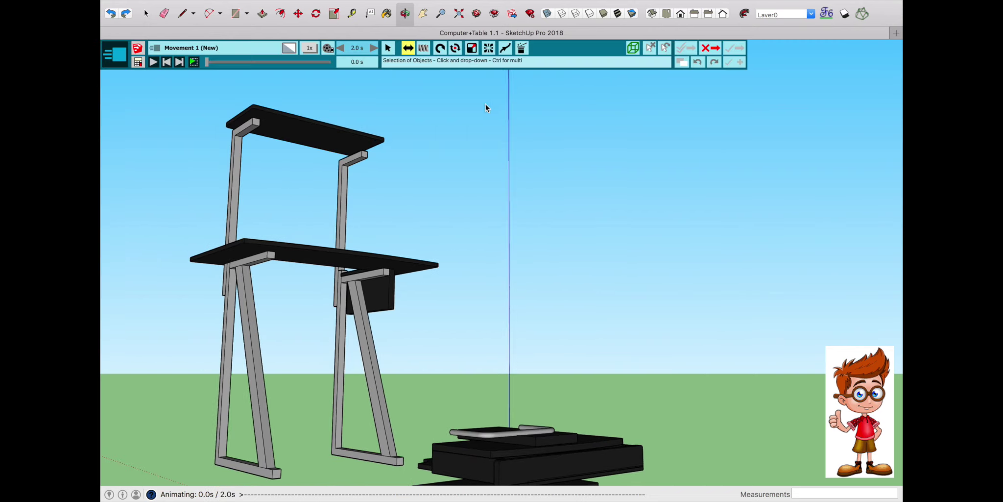
Slide the flat piece about 3' 8" from the parts pile to the tabletop's left end as Translation 15.
{"action": "left_click", "coordinate": [405, 18]}
{"action": "left_click_drag", "start_coordinate": [431, 383], "coordinate": [486, 471]}
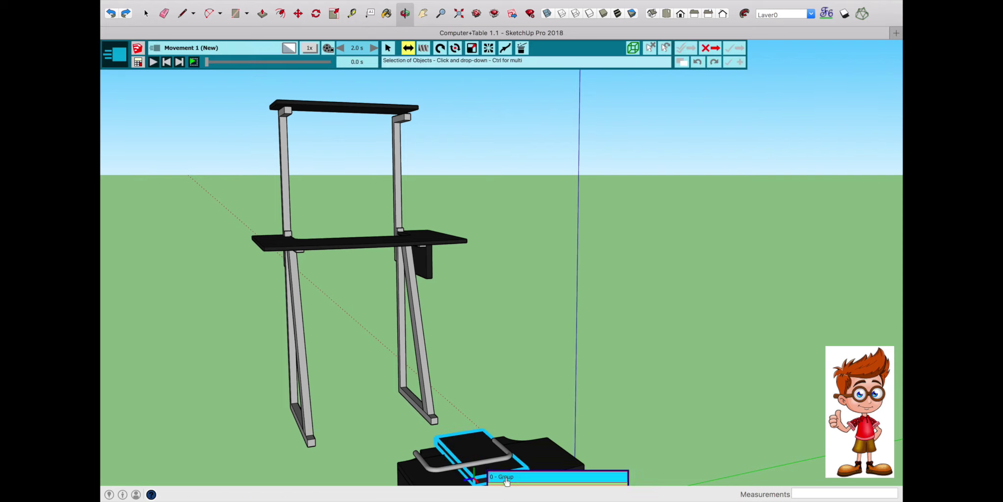
{"action": "left_click", "coordinate": [507, 478]}
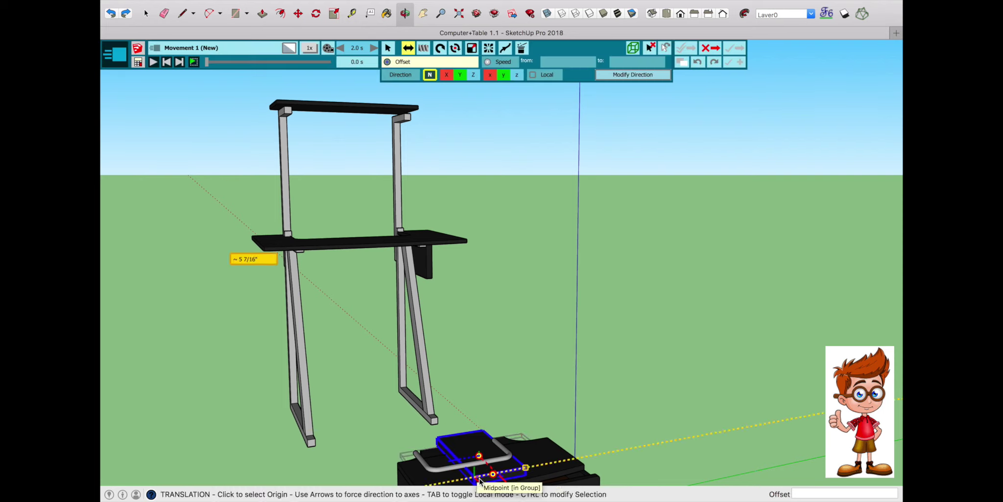
{"action": "left_click_drag", "start_coordinate": [525, 471], "coordinate": [280, 132]}
{"action": "scroll", "coordinate": [304, 305], "scroll_direction": "up", "scroll_amount": 5}
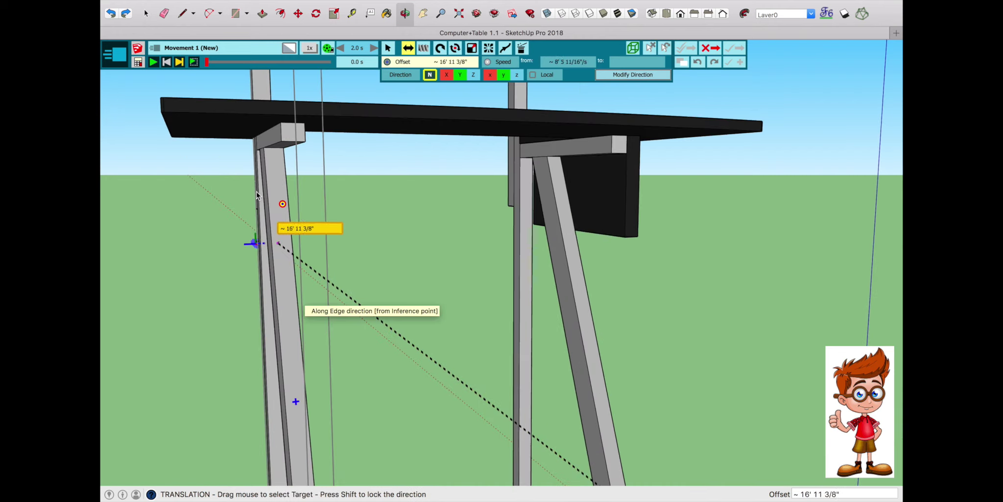
{"action": "left_click_drag", "start_coordinate": [280, 132], "coordinate": [281, 123]}
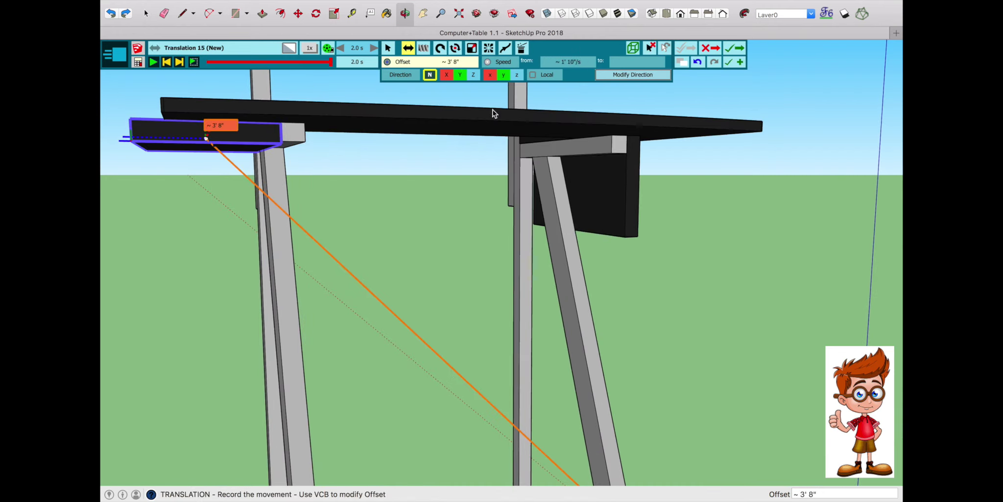
{"action": "left_click", "coordinate": [455, 48]}
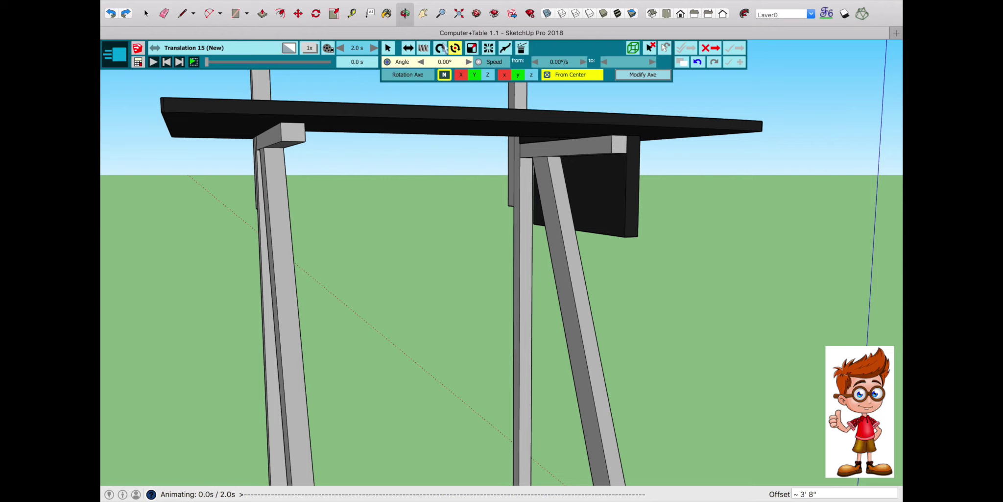
{"action": "left_click", "coordinate": [408, 48]}
Rotate the left support bracket 90° upright about its corner as a new movement.
{"action": "left_click", "coordinate": [727, 62]}
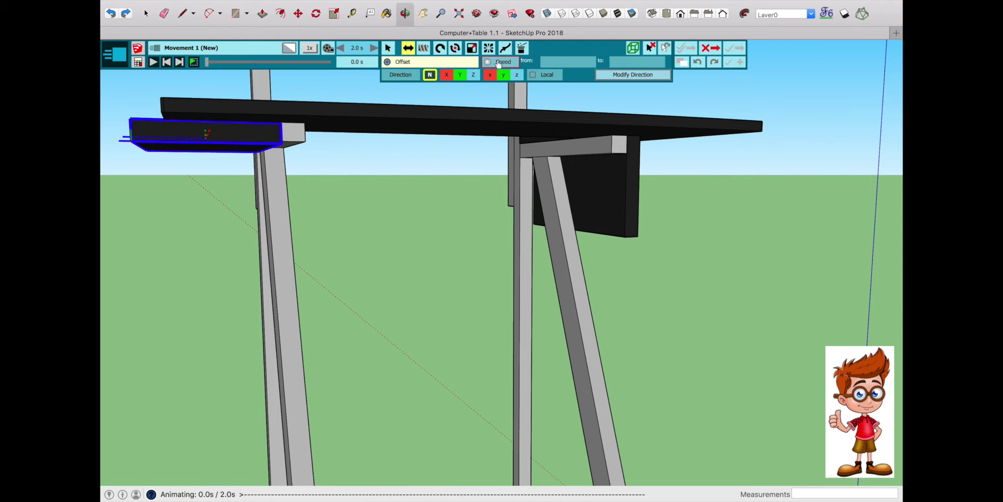
{"action": "left_click", "coordinate": [440, 48]}
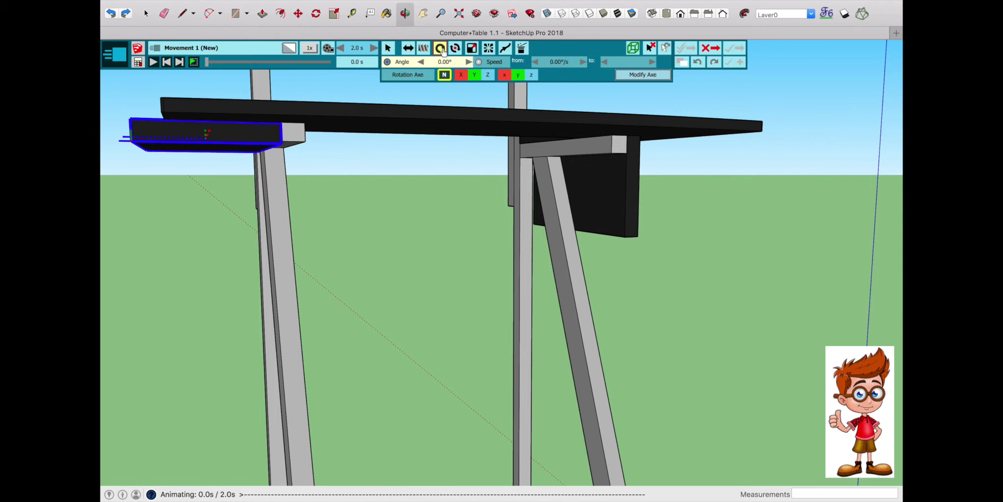
{"action": "left_click", "coordinate": [281, 124]}
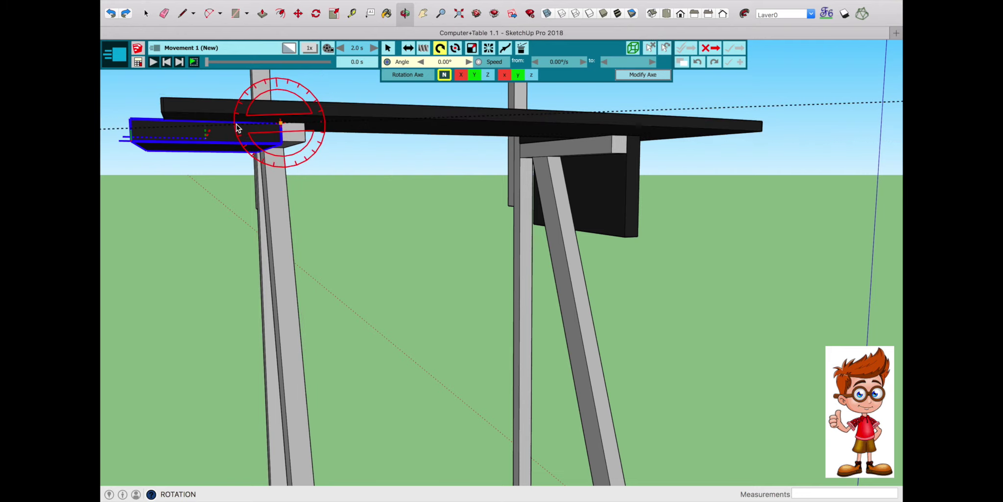
{"action": "left_click", "coordinate": [244, 126]}
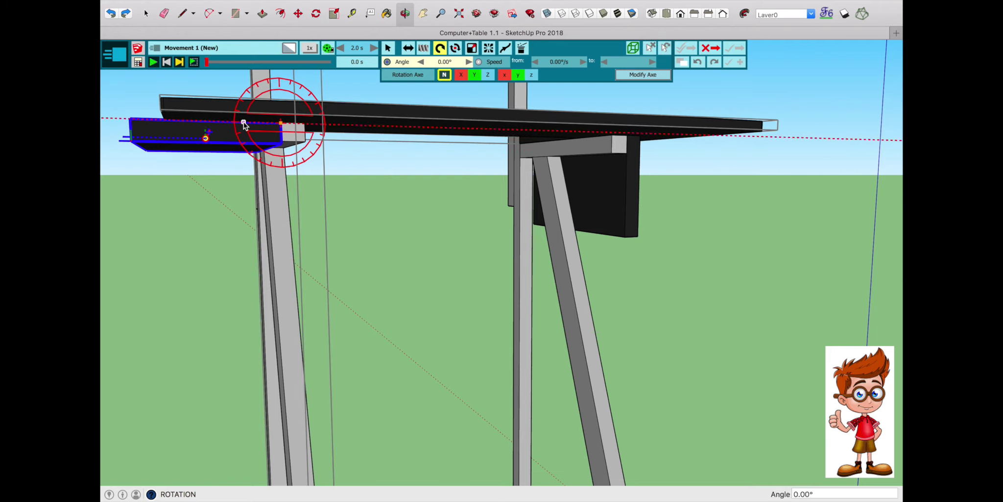
{"action": "left_click", "coordinate": [283, 166]}
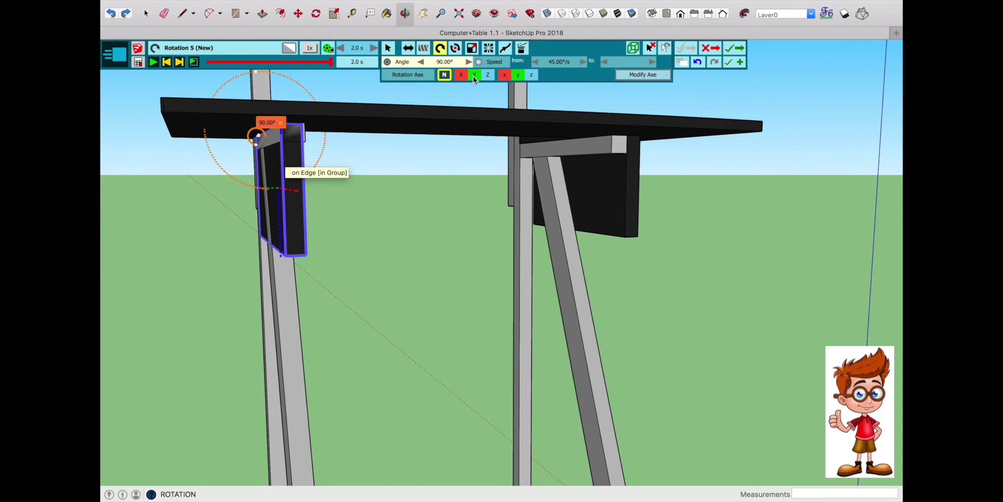
{"action": "left_click", "coordinate": [734, 63]}
Shift the bracket 7/8" into place and save both moves into the film at 40.0 s.
{"action": "left_click", "coordinate": [409, 48]}
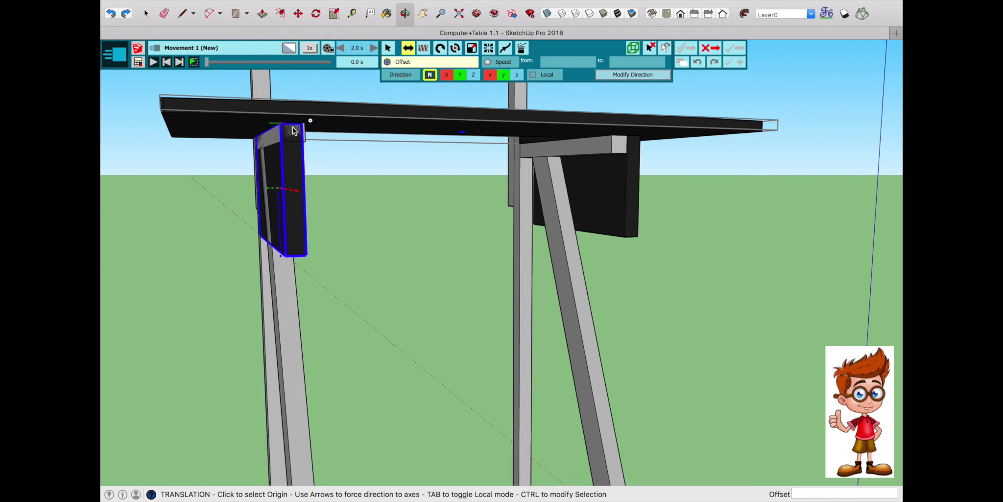
{"action": "left_click_drag", "start_coordinate": [277, 128], "coordinate": [281, 123]}
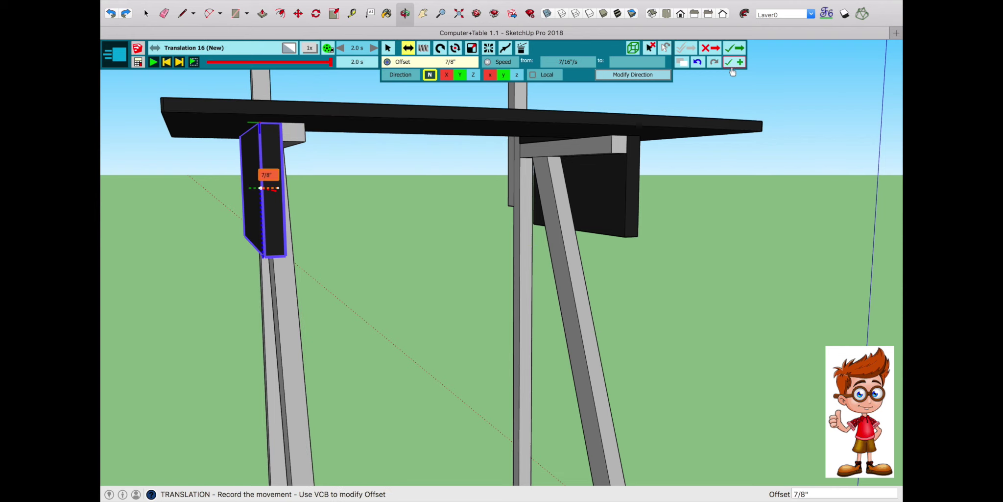
{"action": "left_click", "coordinate": [734, 48]}
{"action": "scroll", "coordinate": [625, 218], "scroll_direction": "down", "scroll_amount": 3}
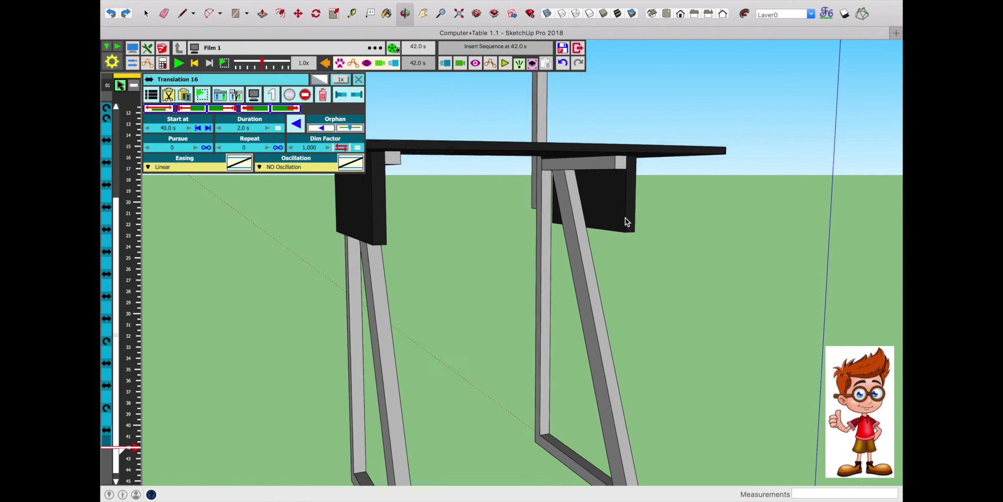
{"action": "scroll", "coordinate": [626, 218], "scroll_direction": "down", "scroll_amount": 3}
{"action": "scroll", "coordinate": [611, 234], "scroll_direction": "down", "scroll_amount": 2}
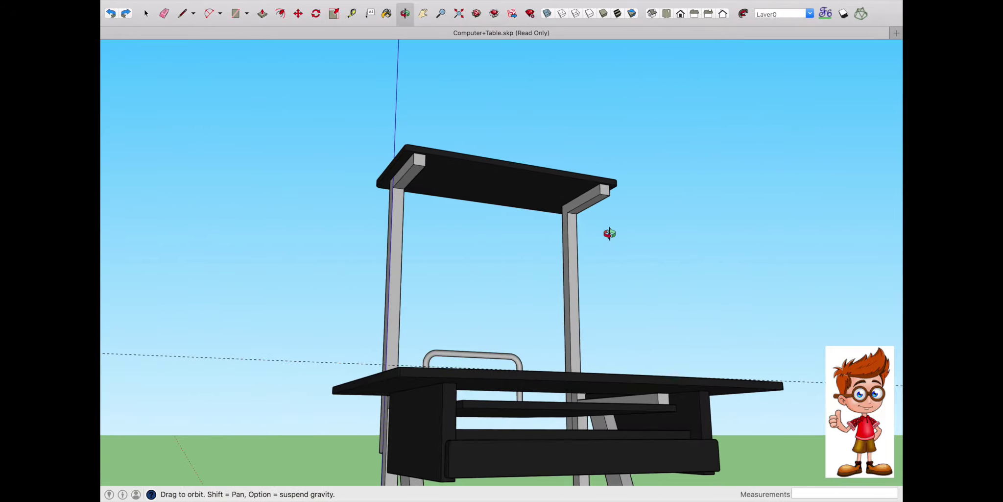
Orbit around the assembled read-only reference table.
{"action": "mouse_move", "coordinate": [609, 231]}
{"action": "left_mouse_down"}
{"action": "mouse_move", "coordinate": [475, 311]}
{"action": "mouse_move", "coordinate": [569, 246]}
{"action": "left_mouse_up"}
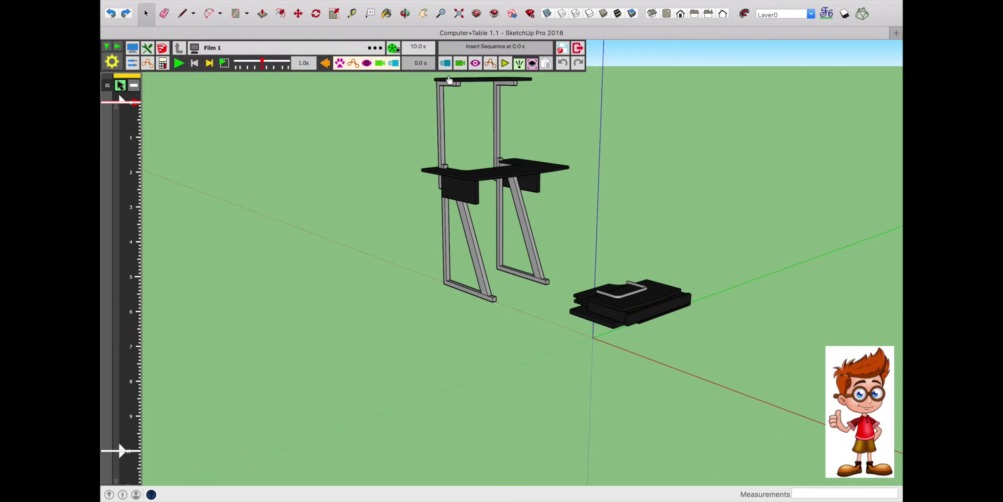
Select the whole flat tray group beneath the drawer block.
{"action": "scroll", "coordinate": [612, 301], "scroll_direction": "up", "scroll_amount": 5}
{"action": "scroll", "coordinate": [592, 318], "scroll_direction": "up", "scroll_amount": 2}
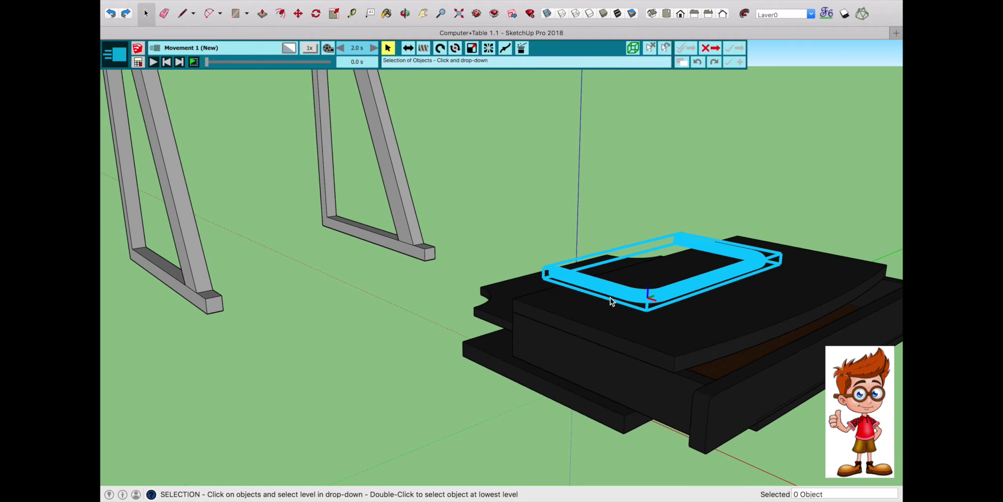
{"action": "scroll", "coordinate": [571, 334], "scroll_direction": "up", "scroll_amount": 1}
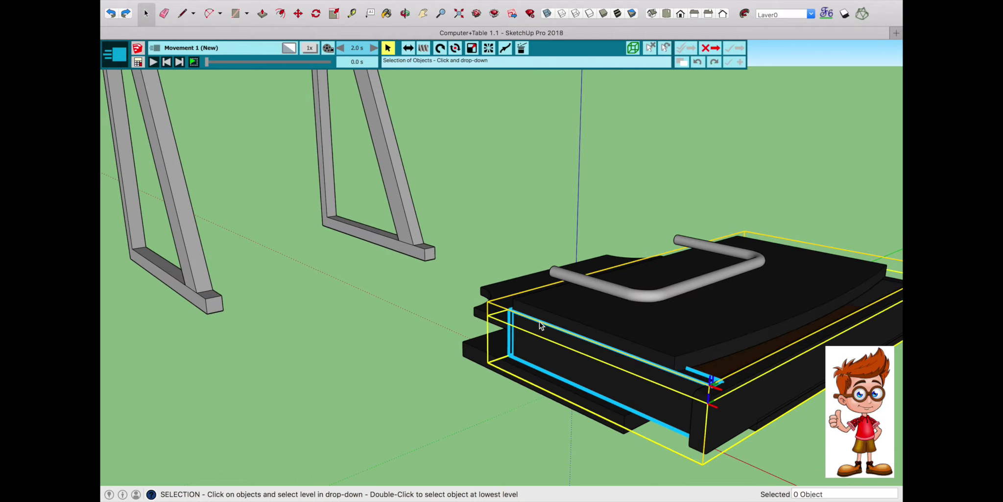
{"action": "left_click", "coordinate": [491, 316]}
{"action": "left_click", "coordinate": [493, 323]}
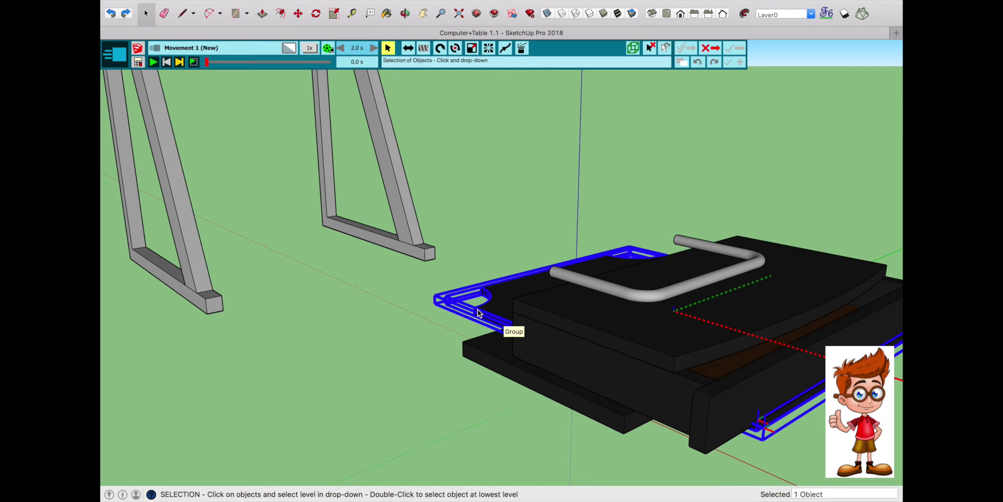
Start a Translation for the tray aimed up toward the table top.
{"action": "left_click", "coordinate": [408, 48]}
{"action": "scroll", "coordinate": [486, 320], "scroll_direction": "down", "scroll_amount": 3}
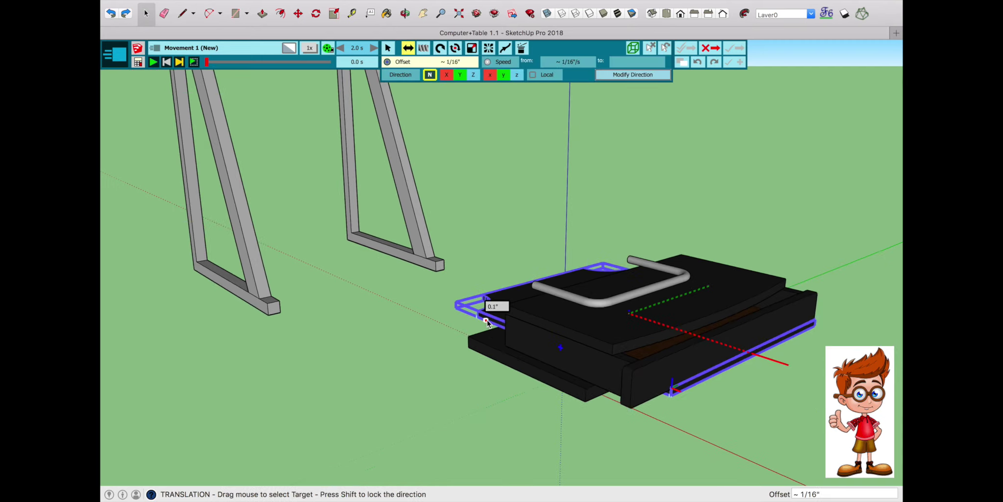
{"action": "scroll", "coordinate": [455, 282], "scroll_direction": "down", "scroll_amount": 2}
{"action": "left_click_drag", "start_coordinate": [425, 244], "coordinate": [363, 116]}
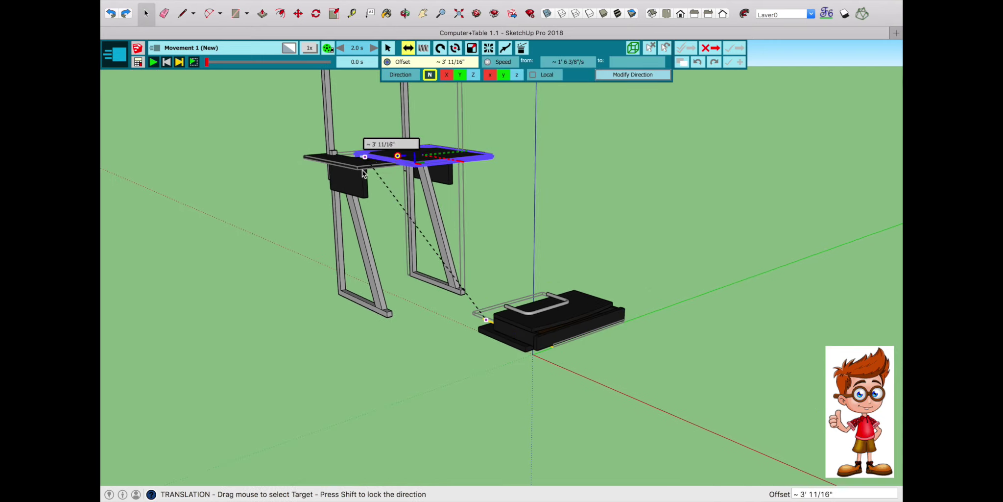
{"action": "left_click", "coordinate": [405, 14]}
{"action": "left_click_drag", "start_coordinate": [467, 230], "coordinate": [703, 271]}
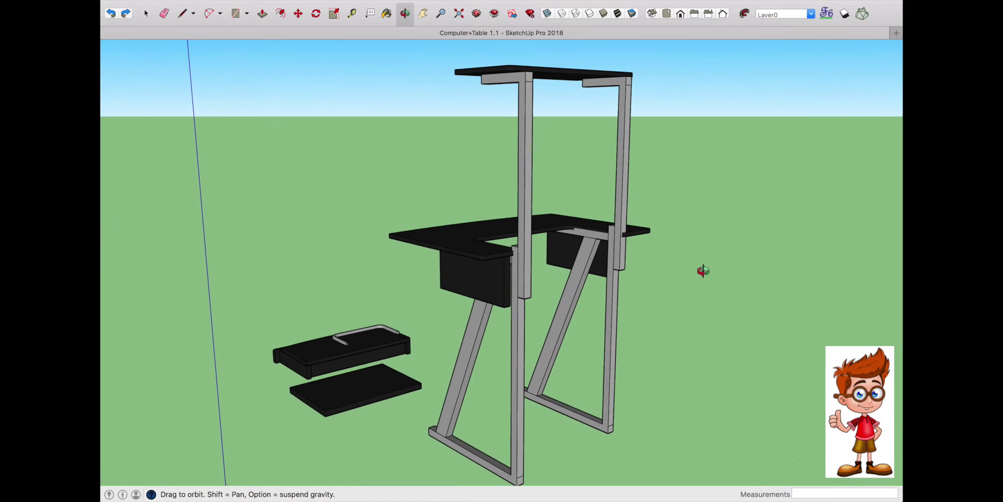
{"action": "key", "text": "Escape"}
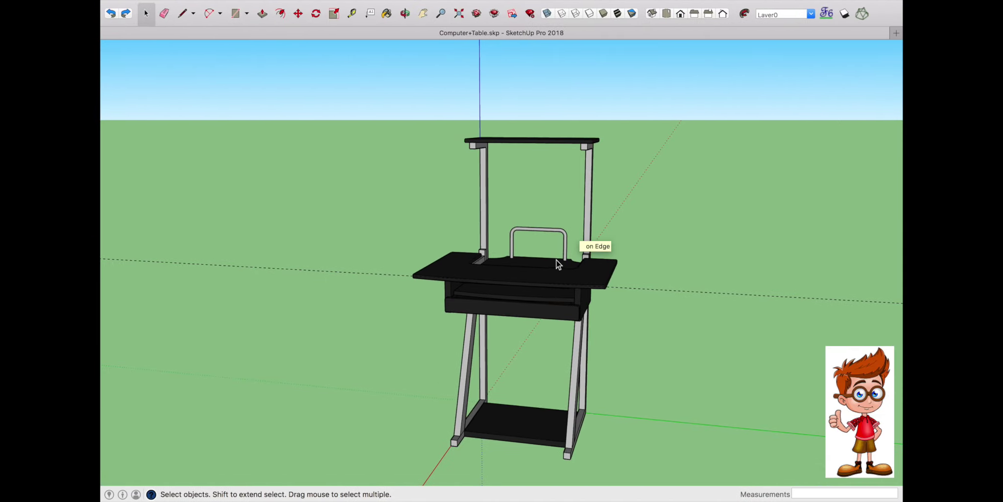
{"action": "middle_click_drag", "start_coordinate": [558, 265], "coordinate": [521, 265]}
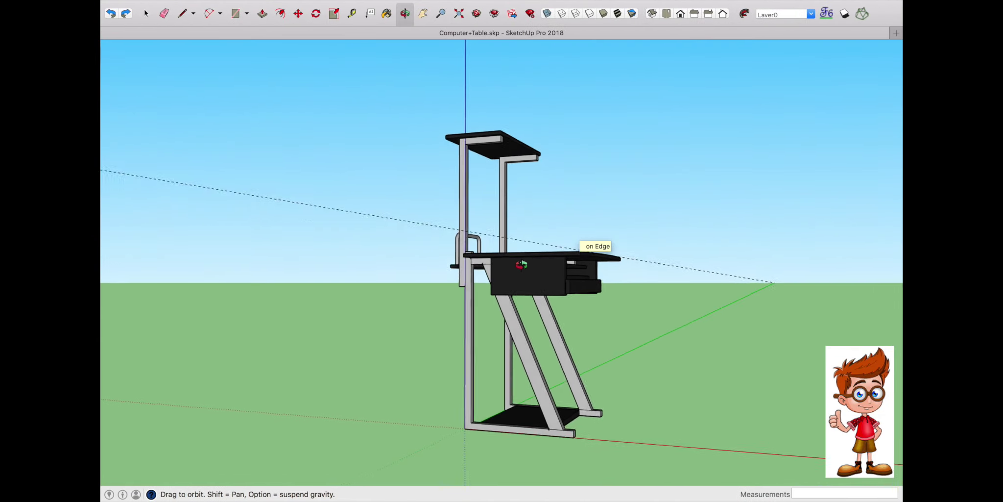
{"action": "left_click_drag", "start_coordinate": [522, 264], "coordinate": [387, 395]}
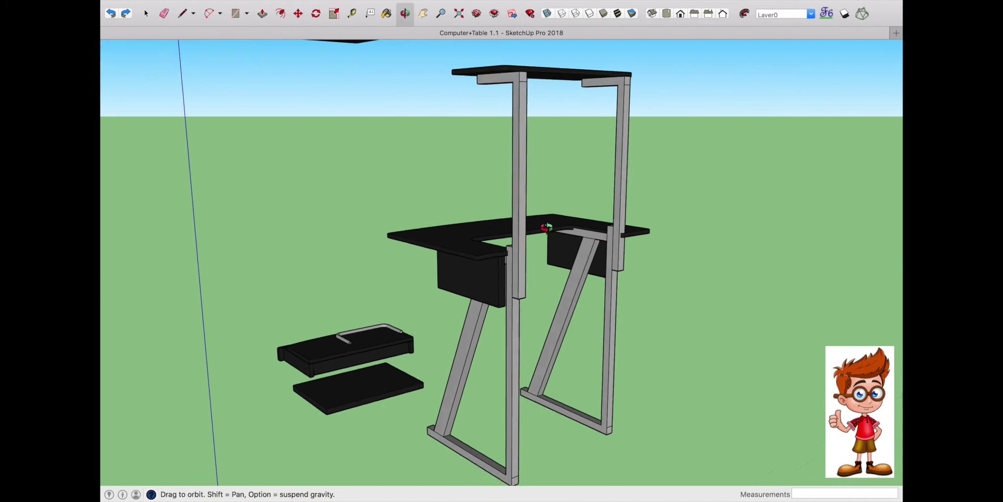
{"action": "left_click_drag", "start_coordinate": [546, 227], "coordinate": [543, 298]}
Start a new movement on the desk top with a translation of about 3' 11 15/16".
{"action": "left_click", "coordinate": [587, 251]}
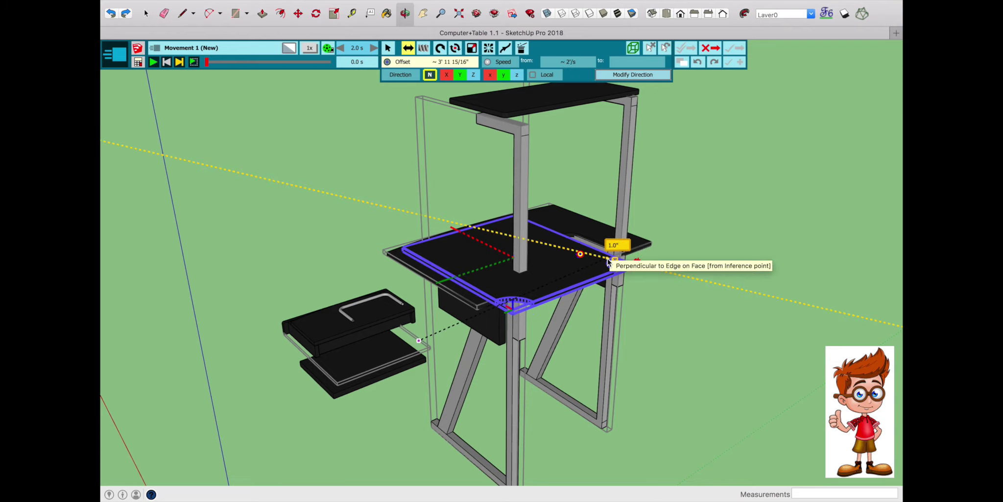
{"action": "key", "text": "Return"}
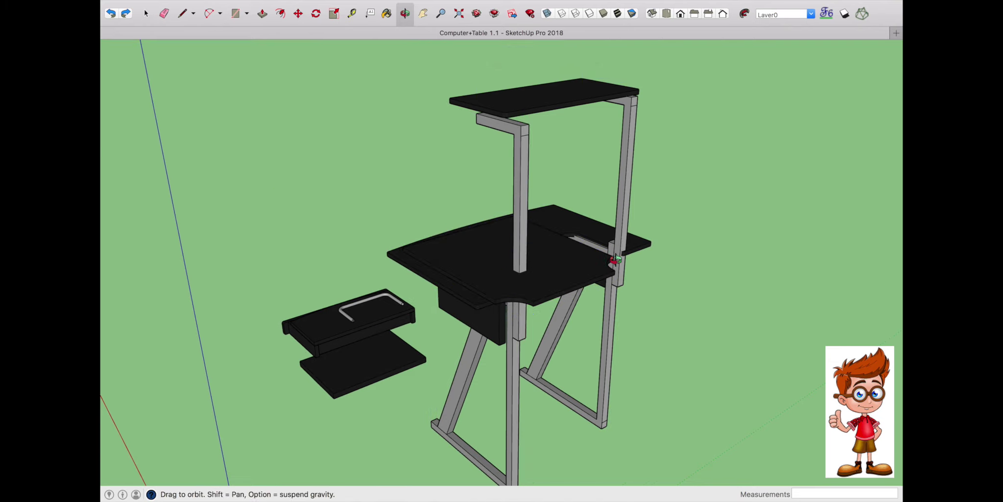
{"action": "left_click_drag", "start_coordinate": [615, 260], "coordinate": [511, 286]}
{"action": "left_click", "coordinate": [486, 308]}
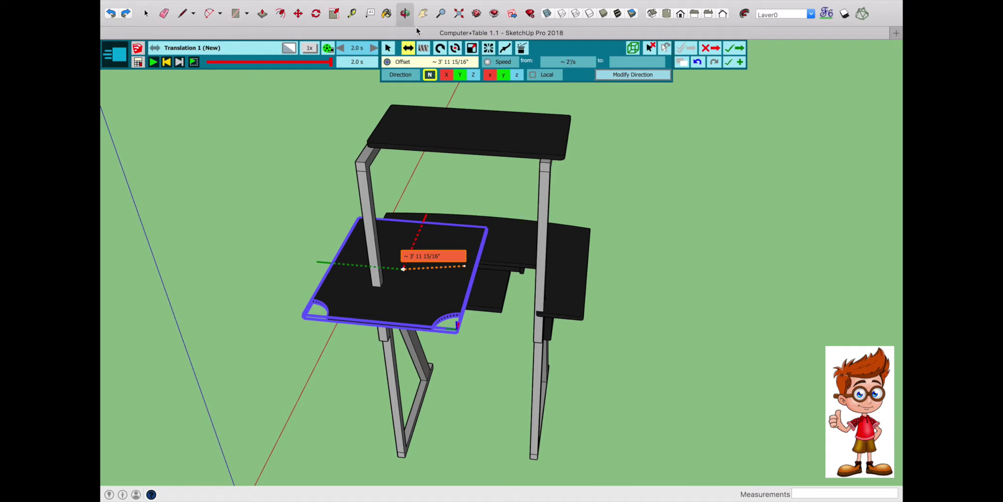
{"action": "middle_click_drag", "start_coordinate": [433, 101], "coordinate": [515, 318]}
{"action": "scroll", "coordinate": [515, 318], "scroll_direction": "up", "scroll_amount": 5}
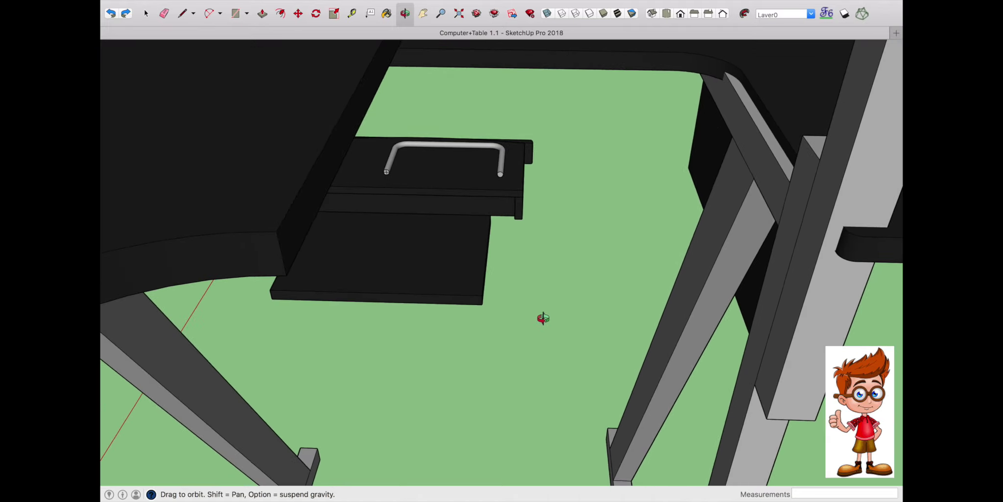
{"action": "scroll", "coordinate": [544, 316], "scroll_direction": "up", "scroll_amount": 3}
Commit Translation 1, add a top-panel slide of about 1' 7/16", and save the sequence.
{"action": "key", "text": "Return"}
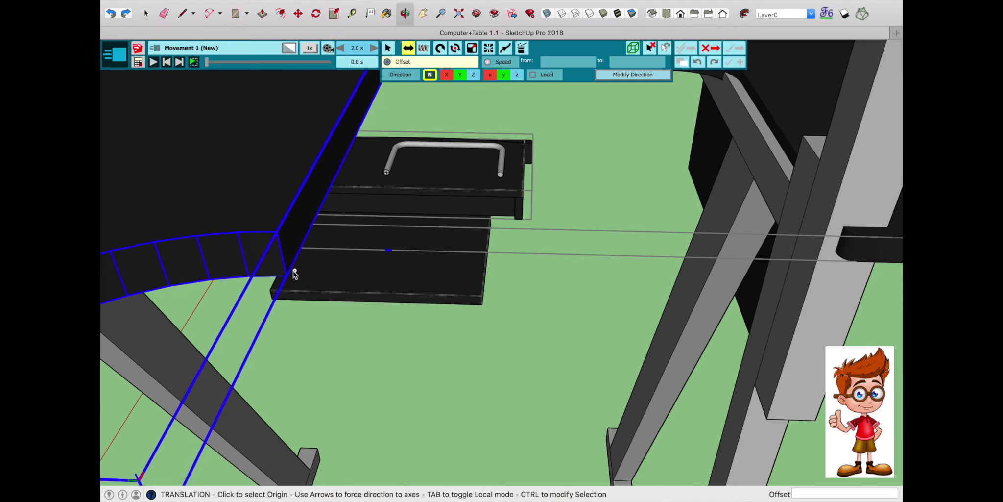
{"action": "left_click_drag", "start_coordinate": [338, 271], "coordinate": [755, 180]}
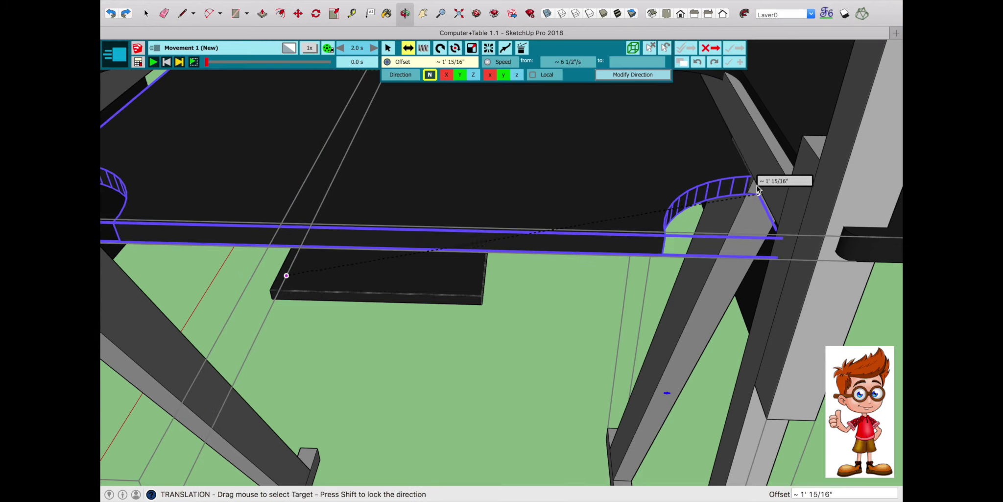
{"action": "middle_click_drag", "start_coordinate": [755, 180], "coordinate": [653, 231]}
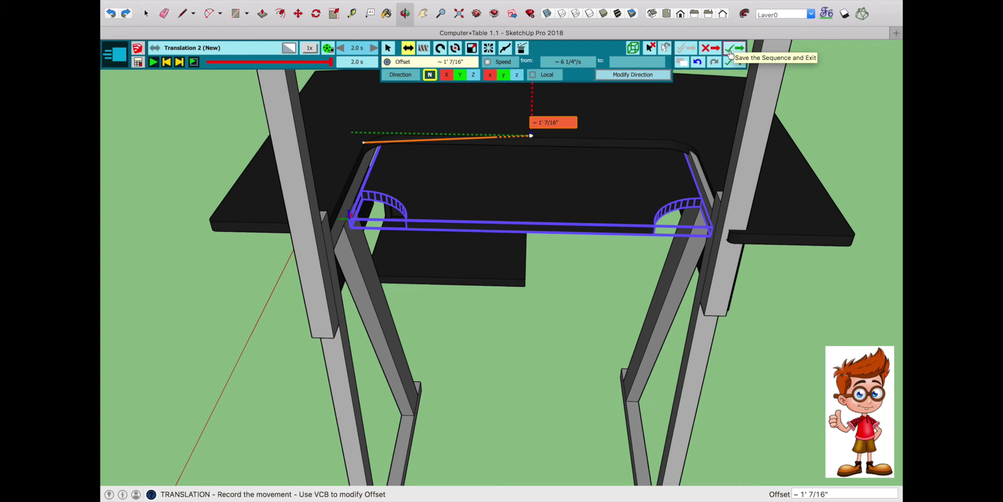
{"action": "left_click", "coordinate": [729, 52]}
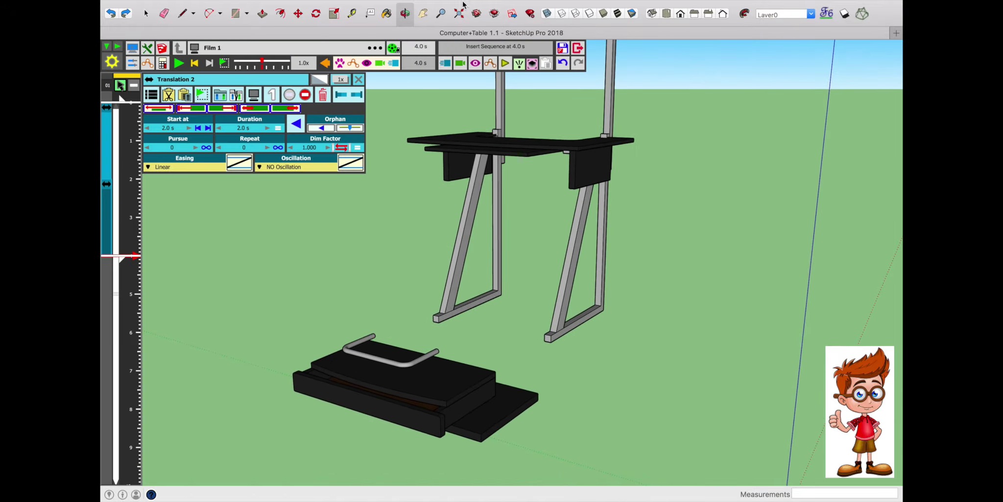
Start a new movement with the drawer group selected and its starting point set.
{"action": "left_click", "coordinate": [443, 63]}
{"action": "left_click", "coordinate": [462, 77]}
{"action": "left_click", "coordinate": [467, 402]}
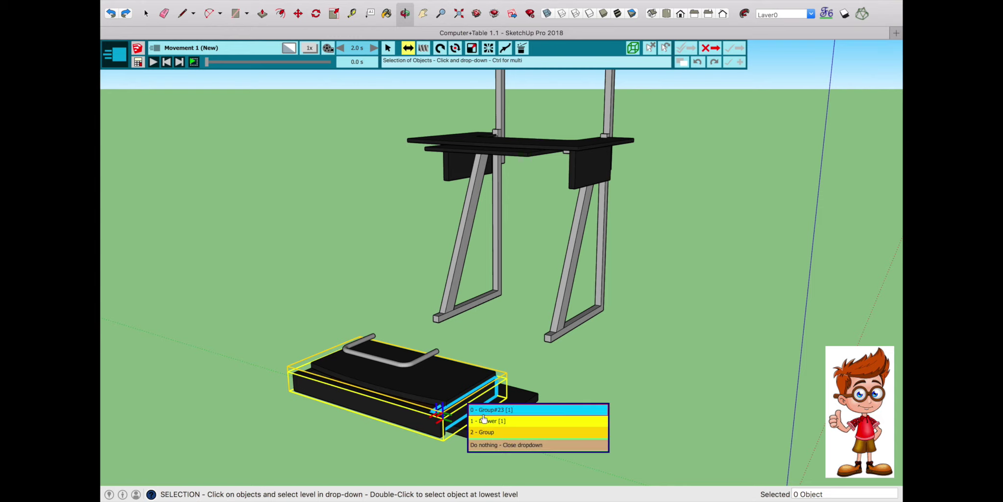
{"action": "left_click", "coordinate": [491, 433]}
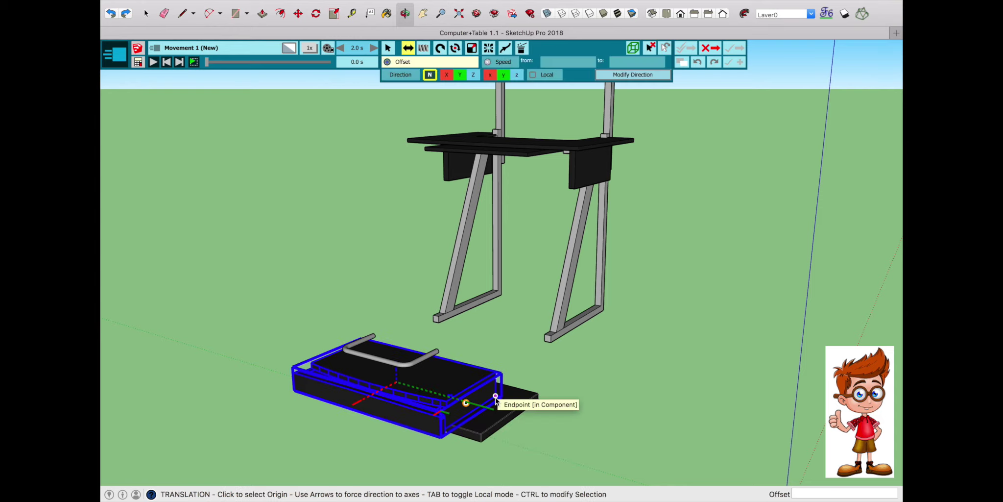
{"action": "left_click", "coordinate": [496, 399]}
Set the drawer's upward target about 3' 3 1/2" beneath the table top.
{"action": "scroll", "coordinate": [520, 245], "scroll_direction": "up", "scroll_amount": 4}
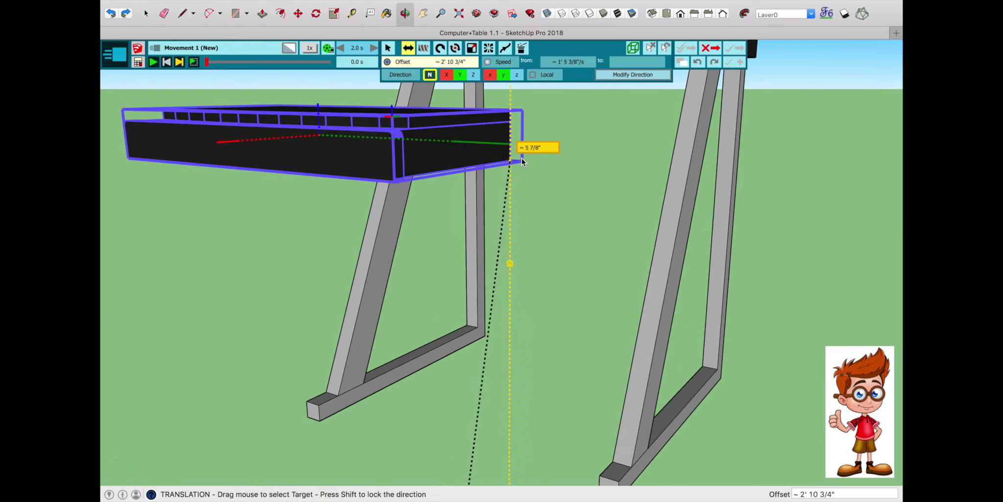
{"action": "scroll", "coordinate": [522, 159], "scroll_direction": "down", "scroll_amount": 5}
{"action": "mouse_move", "coordinate": [523, 159]}
{"action": "middle_mouse_down"}
{"action": "mouse_move", "coordinate": [619, 128]}
{"action": "mouse_move", "coordinate": [601, 142]}
{"action": "middle_mouse_up"}
{"action": "scroll", "coordinate": [601, 142], "scroll_direction": "up", "scroll_amount": 2}
{"action": "scroll", "coordinate": [600, 142], "scroll_direction": "up", "scroll_amount": 1}
{"action": "scroll", "coordinate": [601, 147], "scroll_direction": "up", "scroll_amount": 1}
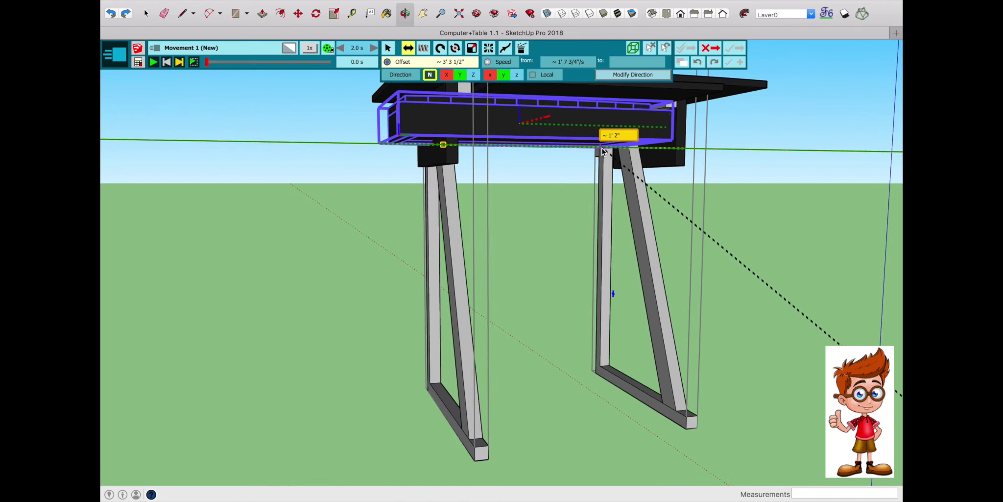
{"action": "left_click", "coordinate": [602, 151]}
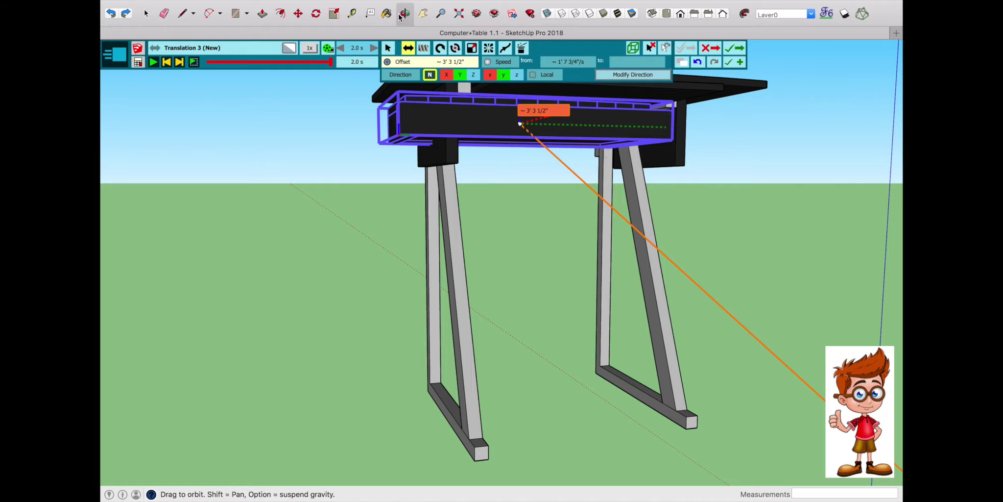
{"action": "mouse_move", "coordinate": [408, 153]}
{"action": "middle_mouse_down"}
{"action": "mouse_move", "coordinate": [700, 177]}
{"action": "mouse_move", "coordinate": [616, 177]}
{"action": "mouse_move", "coordinate": [586, 217]}
{"action": "mouse_move", "coordinate": [485, 169]}
{"action": "middle_mouse_up"}
Slide the drawer about 9 9/16" in under the desk top as Translation 4, then view the underside.
{"action": "left_click", "coordinate": [737, 62]}
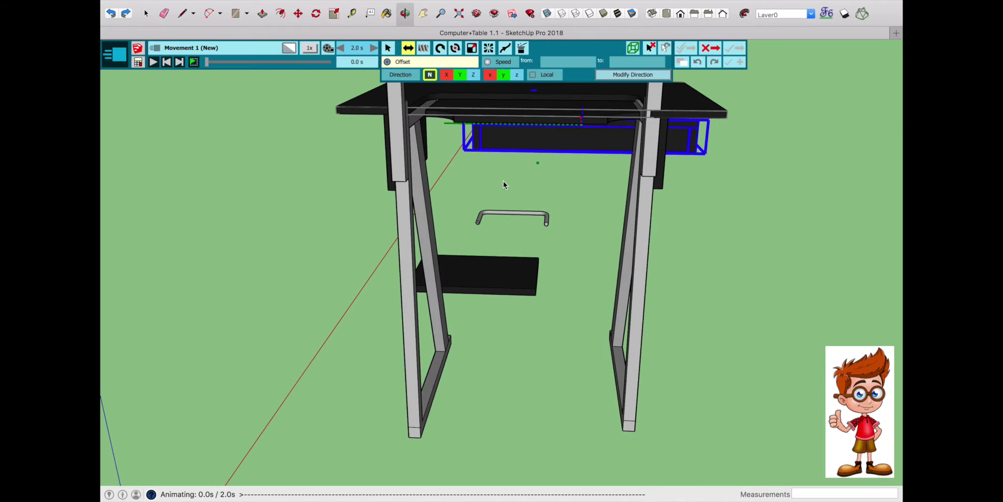
{"action": "left_click", "coordinate": [474, 149]}
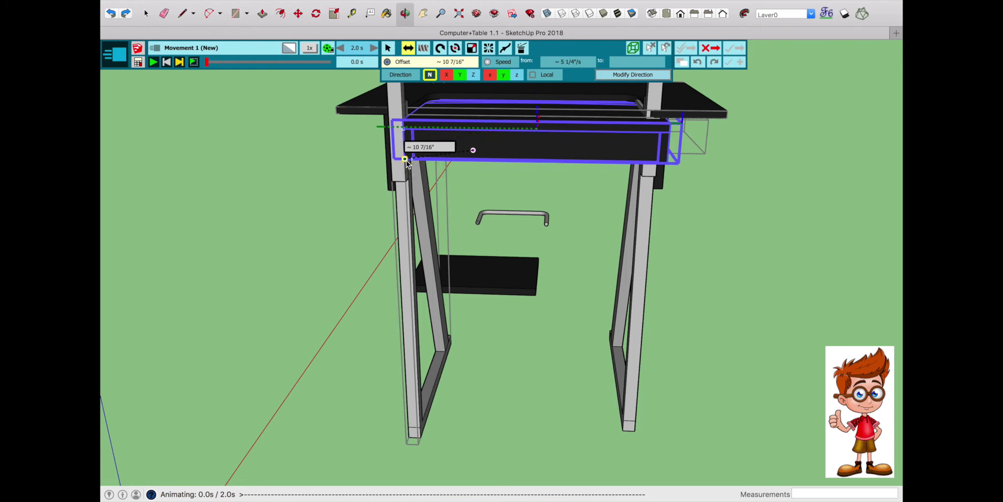
{"action": "scroll", "coordinate": [406, 160], "scroll_direction": "up", "scroll_amount": 3}
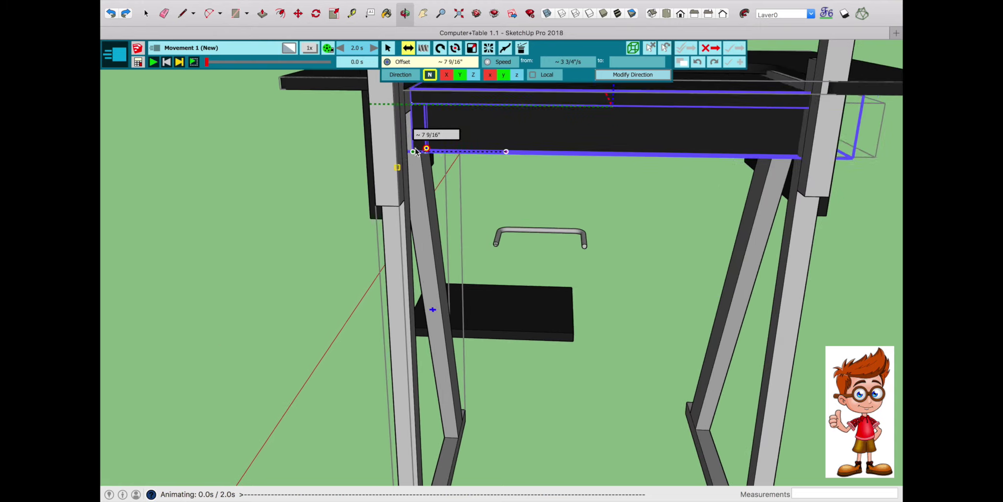
{"action": "left_click", "coordinate": [402, 153]}
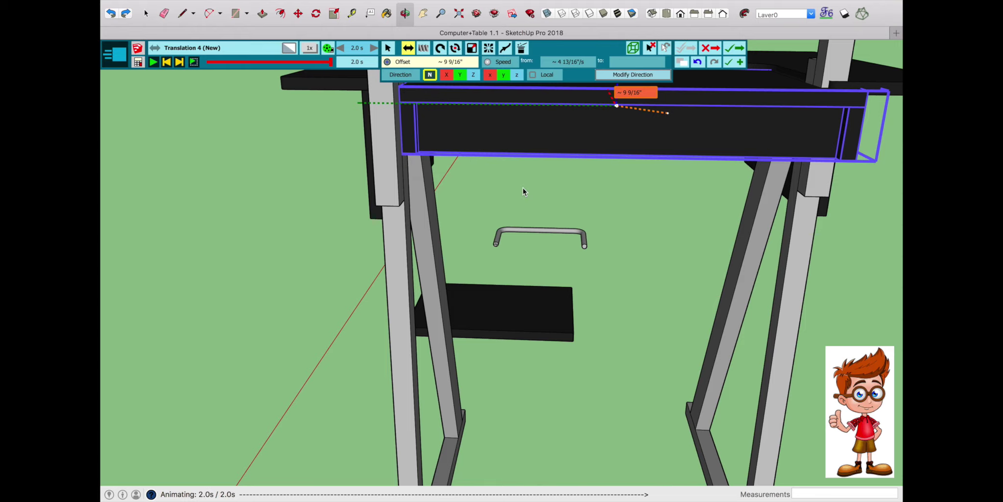
{"action": "scroll", "coordinate": [524, 188], "scroll_direction": "down", "scroll_amount": 3}
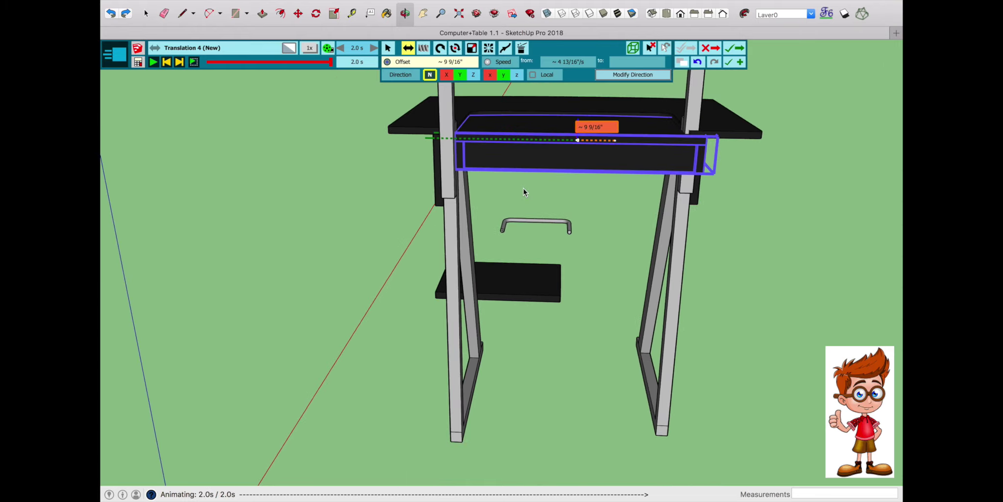
{"action": "left_click", "coordinate": [403, 14]}
{"action": "mouse_move", "coordinate": [470, 196]}
{"action": "left_mouse_down"}
{"action": "mouse_move", "coordinate": [473, 47]}
{"action": "mouse_move", "coordinate": [525, 235]}
{"action": "mouse_move", "coordinate": [457, 152]}
{"action": "mouse_move", "coordinate": [566, 217]}
{"action": "mouse_move", "coordinate": [410, 187]}
{"action": "mouse_move", "coordinate": [628, 138]}
{"action": "mouse_move", "coordinate": [601, 83]}
{"action": "left_mouse_up"}
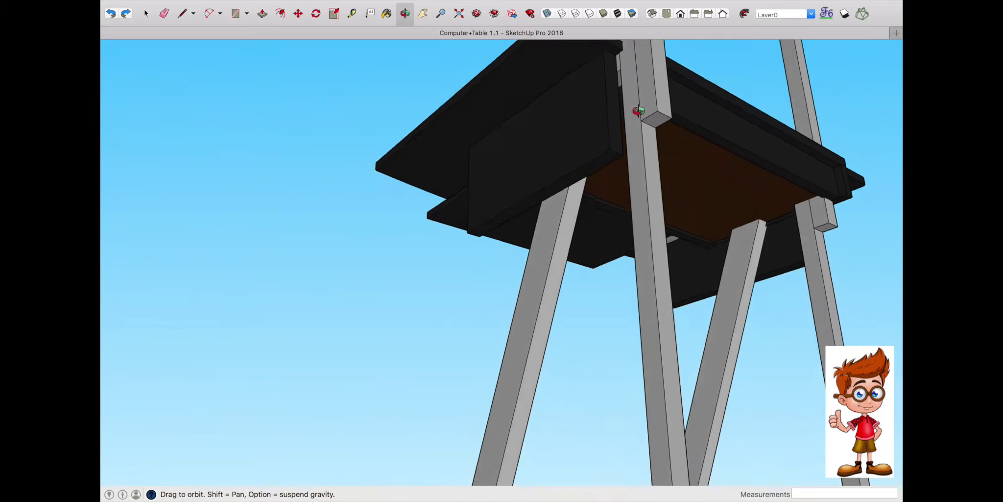
Orbit around the table to view it from above, beneath the tabletop, and the front.
{"action": "left_click_drag", "start_coordinate": [600, 82], "coordinate": [541, 304]}
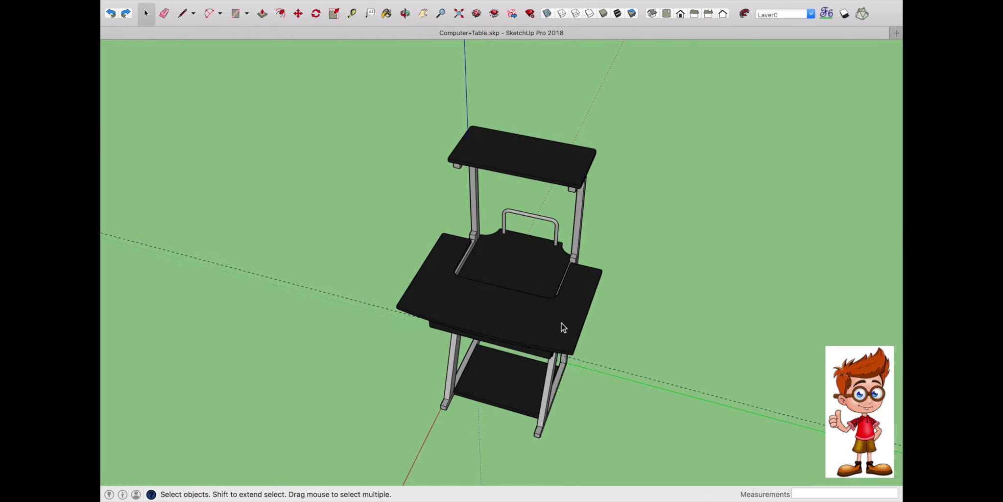
{"action": "key", "text": "o"}
{"action": "left_click_drag", "start_coordinate": [414, 183], "coordinate": [611, 130]}
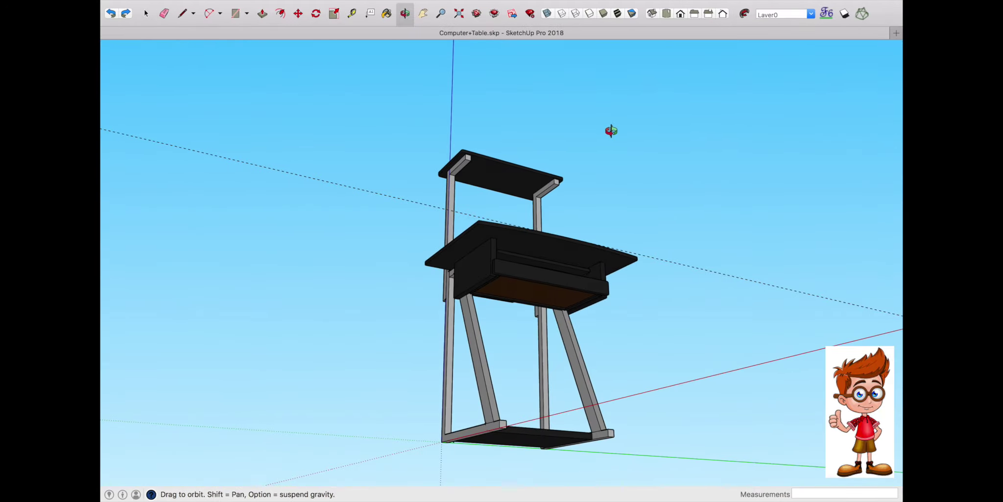
{"action": "mouse_move", "coordinate": [530, 235]}
{"action": "left_mouse_down"}
{"action": "mouse_move", "coordinate": [520, 187]}
{"action": "mouse_move", "coordinate": [450, 251]}
{"action": "left_mouse_up"}
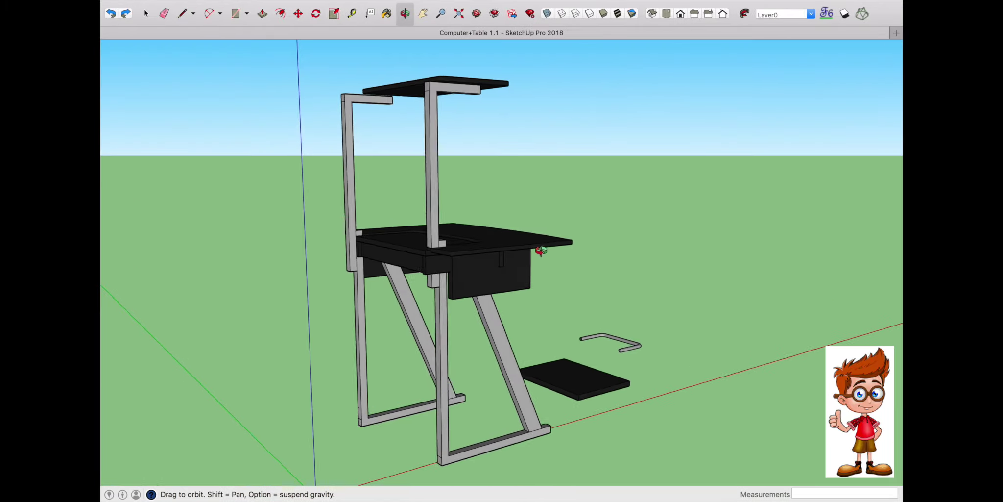
{"action": "mouse_move", "coordinate": [456, 266]}
{"action": "left_mouse_down"}
{"action": "mouse_move", "coordinate": [218, 258]}
{"action": "mouse_move", "coordinate": [341, 196]}
{"action": "mouse_move", "coordinate": [336, 253]}
{"action": "mouse_move", "coordinate": [466, 179]}
{"action": "mouse_move", "coordinate": [466, 282]}
{"action": "mouse_move", "coordinate": [495, 242]}
{"action": "left_mouse_up"}
Record the keyboard tray sliding about 7 1/4" in from the leg corner.
{"action": "left_click", "coordinate": [730, 62]}
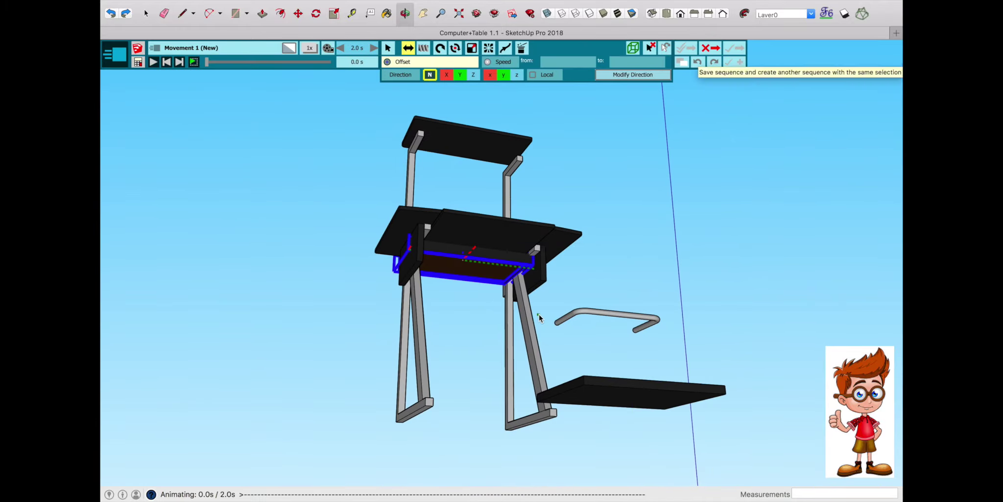
{"action": "scroll", "coordinate": [500, 298], "scroll_direction": "up", "scroll_amount": 3}
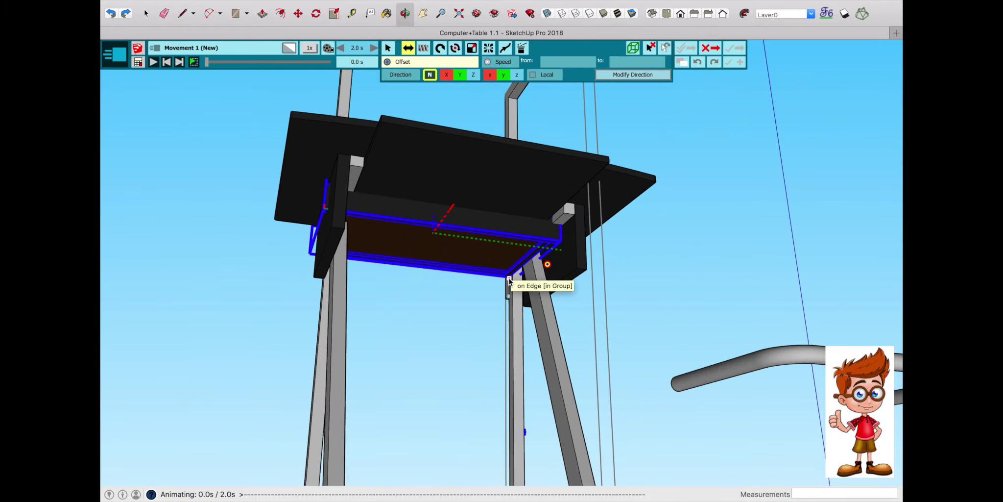
{"action": "scroll", "coordinate": [510, 277], "scroll_direction": "up", "scroll_amount": 3}
{"action": "scroll", "coordinate": [510, 277], "scroll_direction": "up", "scroll_amount": 2}
{"action": "left_click", "coordinate": [510, 275]}
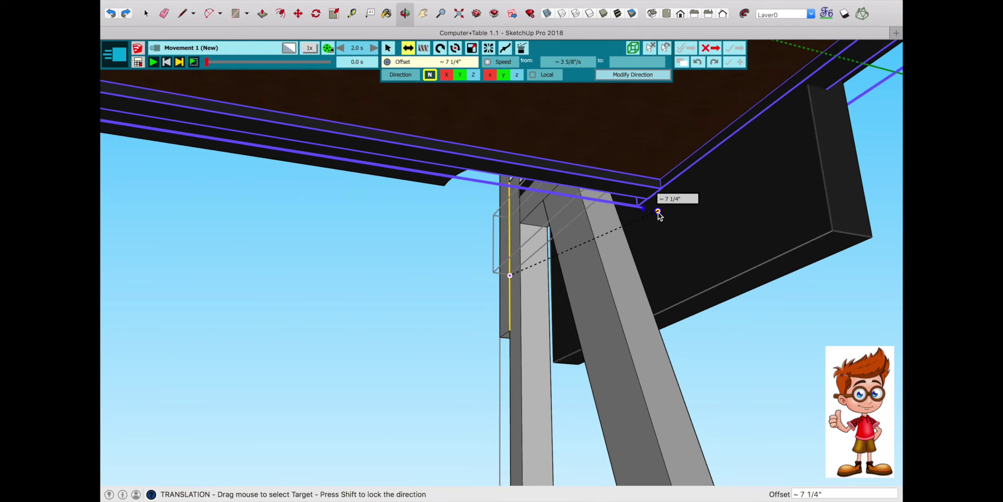
{"action": "left_click", "coordinate": [656, 211]}
Save the tray slide into Film 1 as Translation 5, extending the film to 10.0 s.
{"action": "scroll", "coordinate": [524, 299], "scroll_direction": "down", "scroll_amount": 3}
{"action": "scroll", "coordinate": [525, 303], "scroll_direction": "down", "scroll_amount": 2}
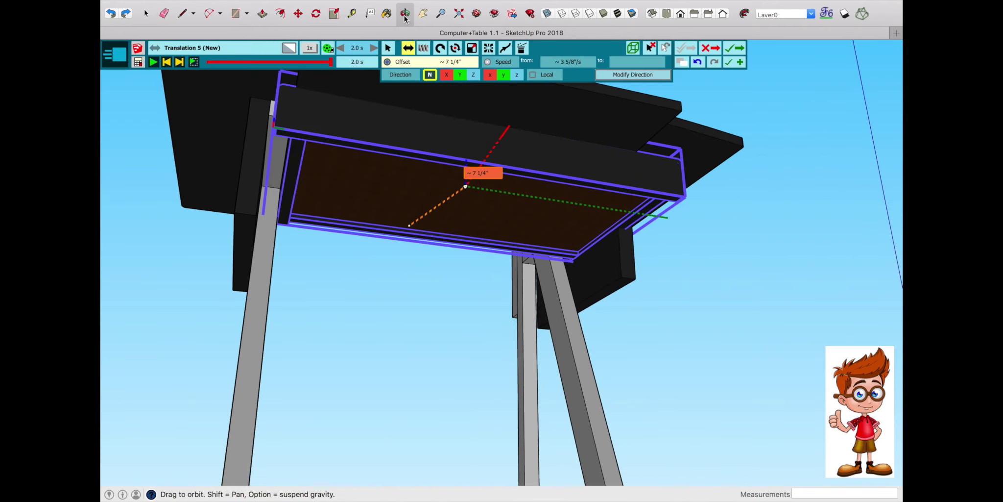
{"action": "left_click_drag", "start_coordinate": [444, 161], "coordinate": [531, 248]}
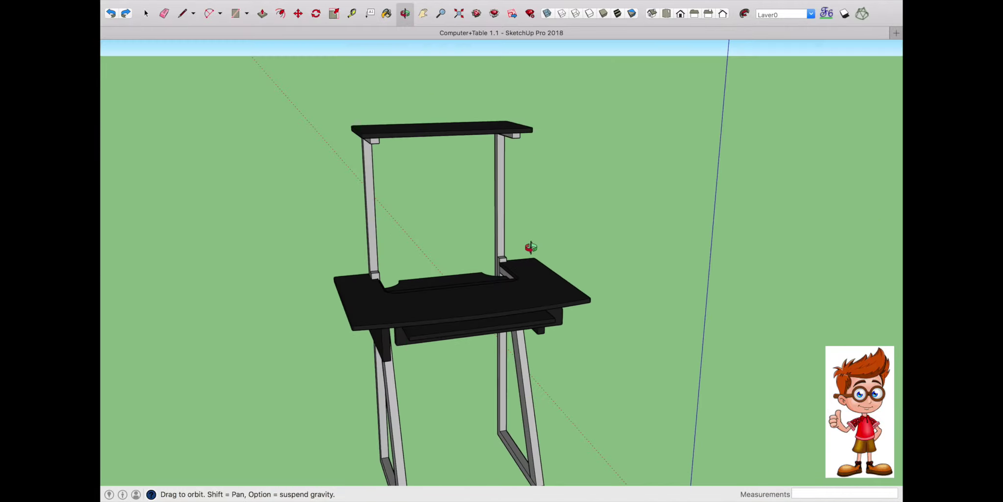
{"action": "scroll", "coordinate": [531, 247], "scroll_direction": "down", "scroll_amount": 5}
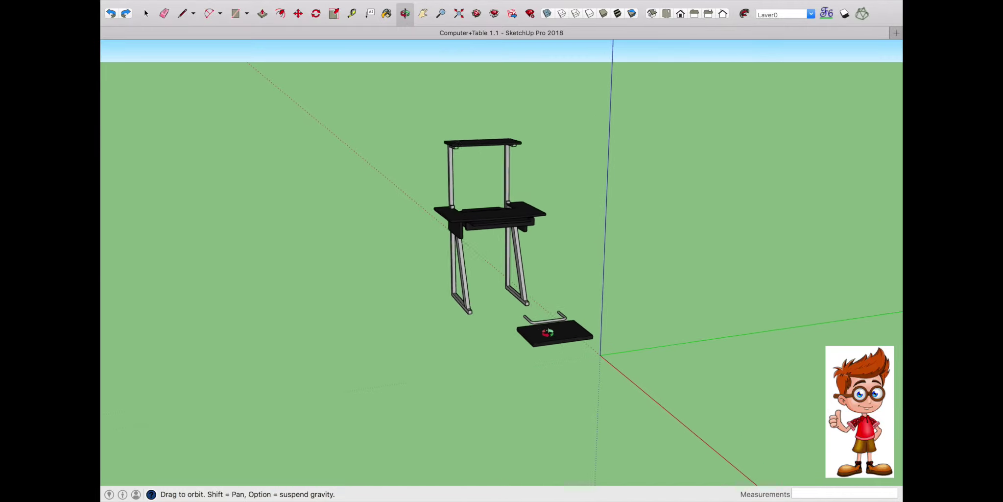
{"action": "scroll", "coordinate": [544, 331], "scroll_direction": "up", "scroll_amount": 3}
{"action": "mouse_move", "coordinate": [544, 332]}
{"action": "left_mouse_down"}
{"action": "mouse_move", "coordinate": [426, 467]}
{"action": "mouse_move", "coordinate": [551, 322]}
{"action": "mouse_move", "coordinate": [663, 273]}
{"action": "mouse_move", "coordinate": [586, 319]}
{"action": "left_mouse_up"}
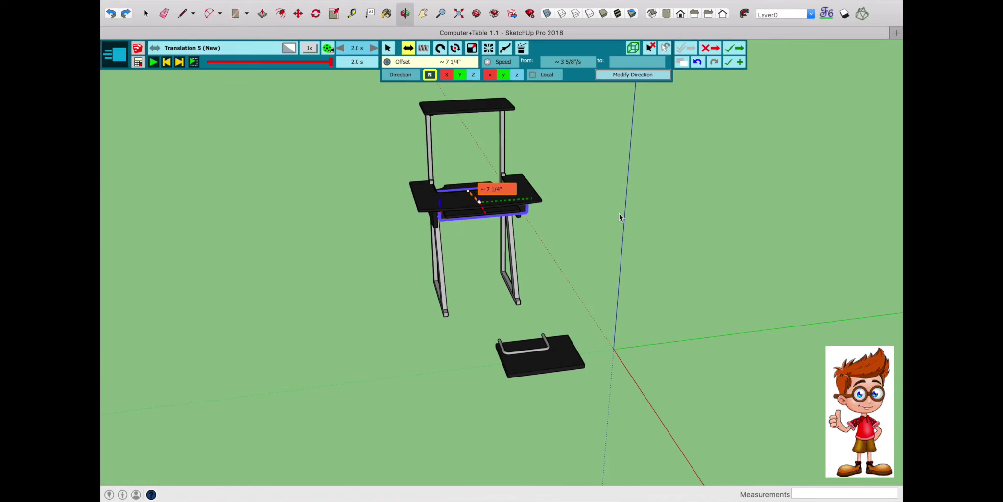
{"action": "left_click", "coordinate": [730, 49]}
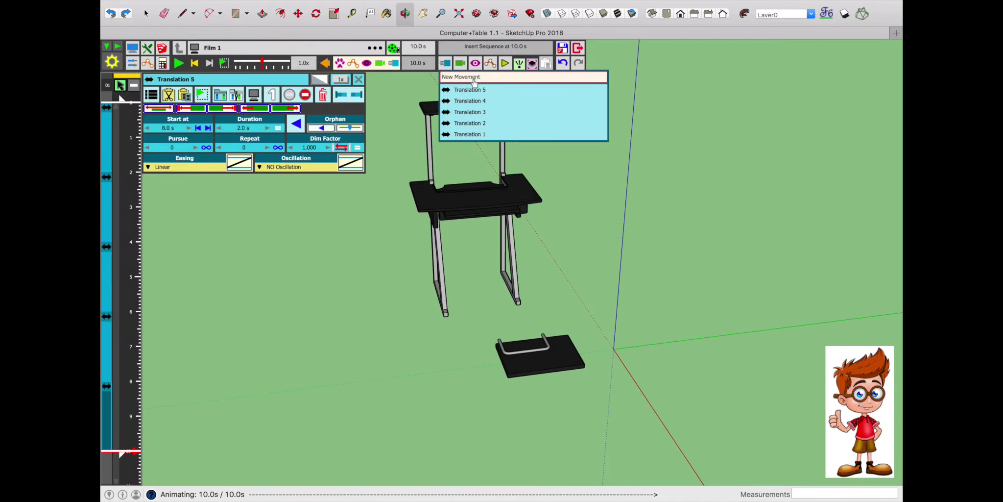
Record Translation 6, moving the U-shaped bar from the floor slab up toward the top shelf.
{"action": "left_click", "coordinate": [473, 79]}
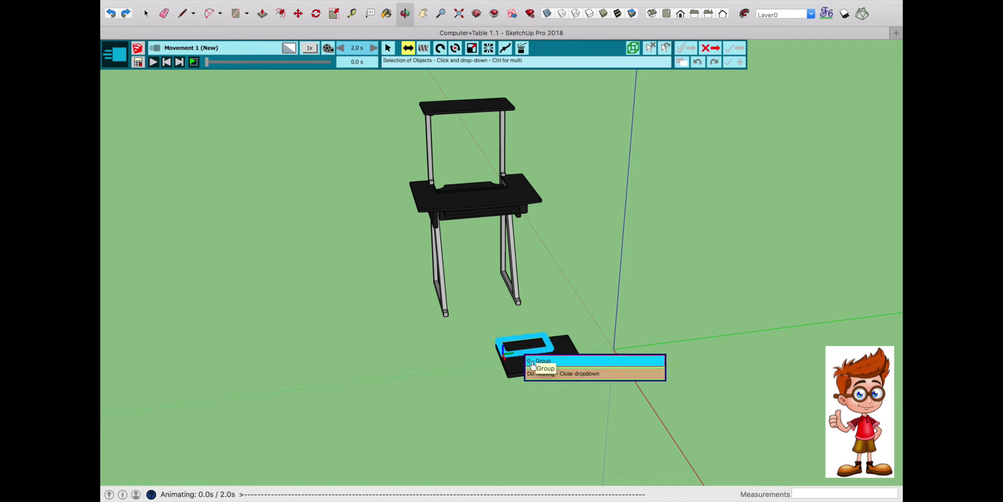
{"action": "left_click", "coordinate": [532, 360]}
{"action": "left_click", "coordinate": [499, 340]}
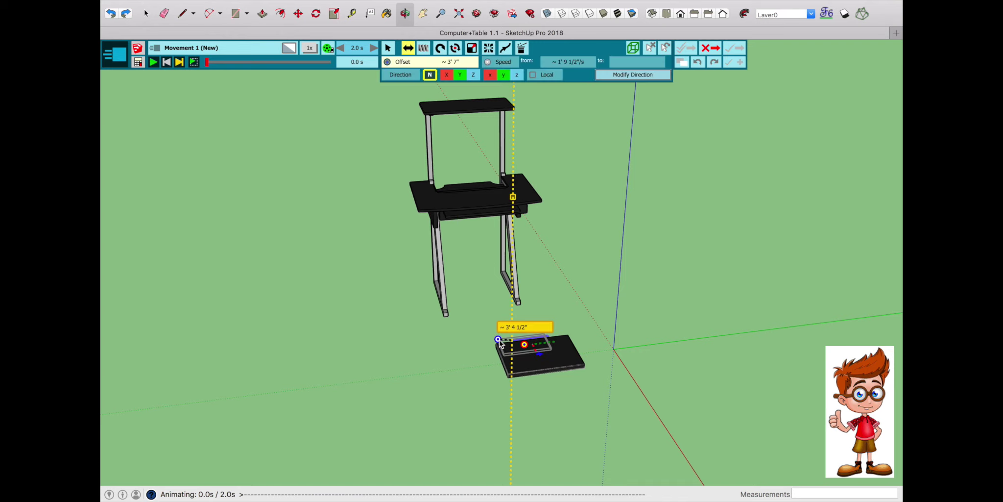
{"action": "scroll", "coordinate": [467, 189], "scroll_direction": "up", "scroll_amount": 1}
{"action": "scroll", "coordinate": [457, 163], "scroll_direction": "down", "scroll_amount": 2}
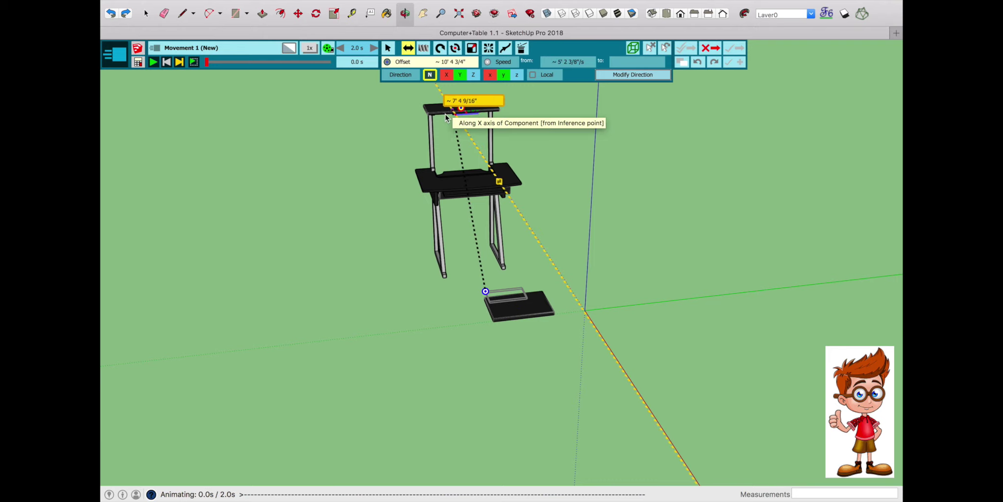
{"action": "scroll", "coordinate": [449, 114], "scroll_direction": "up", "scroll_amount": 2}
{"action": "left_click", "coordinate": [443, 114]}
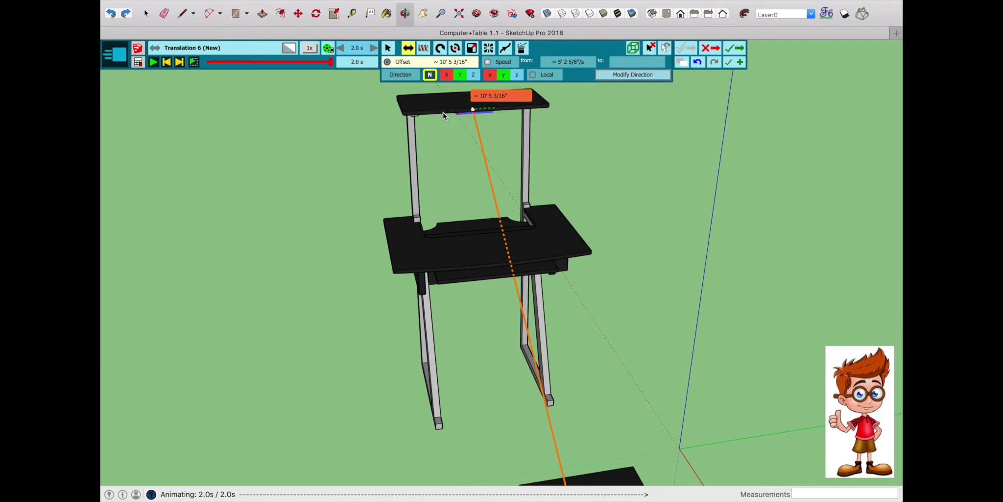
{"action": "scroll", "coordinate": [463, 104], "scroll_direction": "up", "scroll_amount": 2}
{"action": "middle_click_drag", "start_coordinate": [392, 103], "coordinate": [339, 127]}
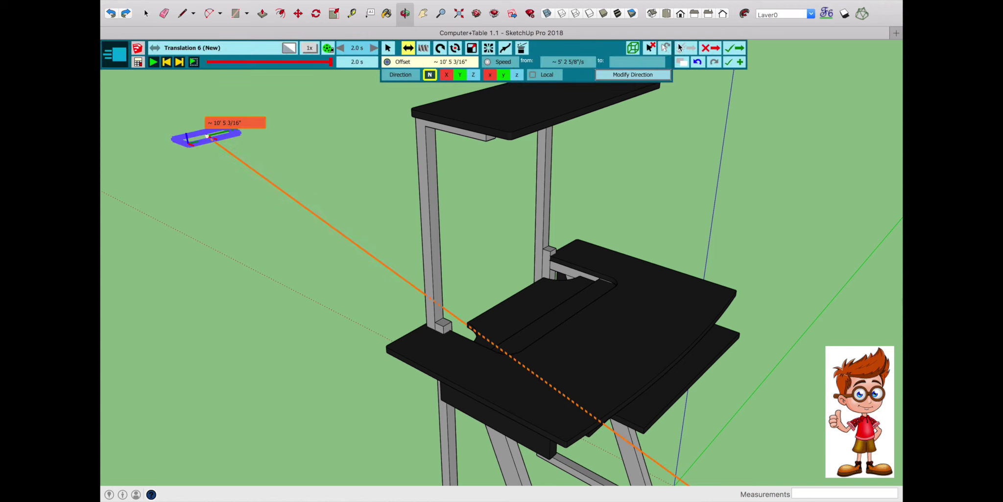
{"action": "left_click", "coordinate": [725, 63]}
Record Translation 7, placing the bar about 8' 2 1/8" just beneath the top shelf.
{"action": "left_click", "coordinate": [172, 138]}
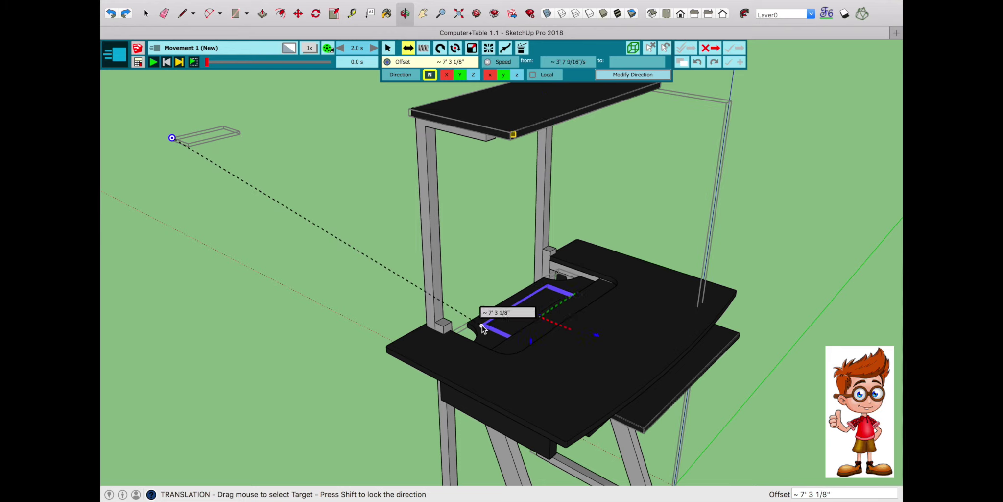
{"action": "left_click", "coordinate": [511, 138]}
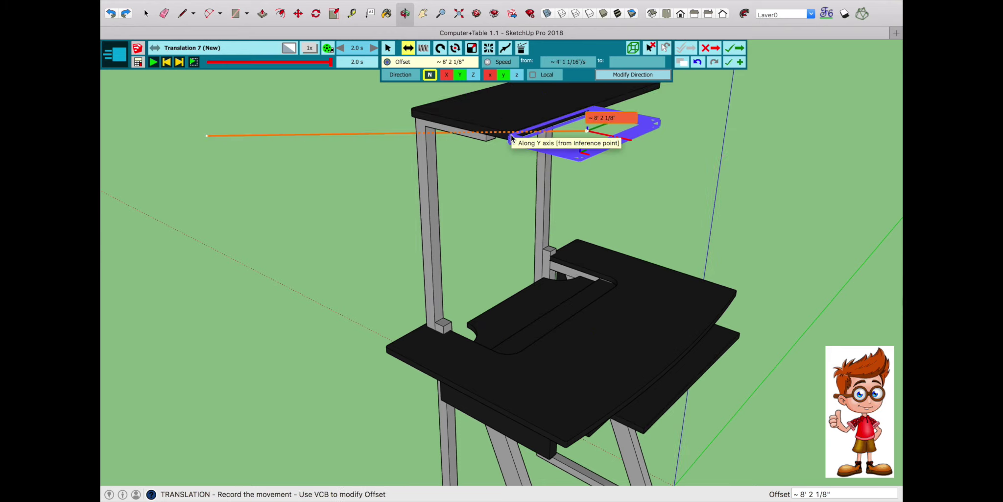
{"action": "left_click", "coordinate": [728, 62]}
Add a rotation turning the U-shaped bar 90° upright about a pivot on the bar.
{"action": "left_click", "coordinate": [440, 47]}
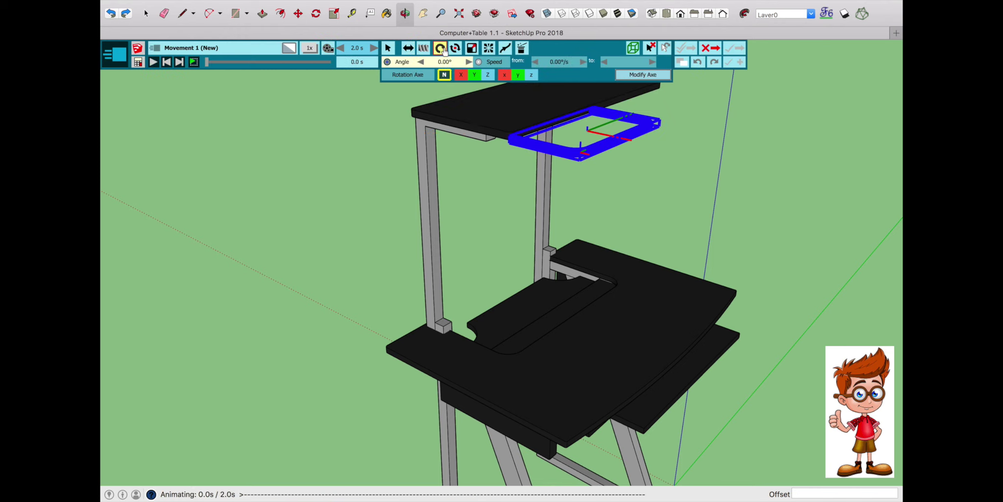
{"action": "scroll", "coordinate": [496, 128], "scroll_direction": "up", "scroll_amount": 2}
{"action": "left_click", "coordinate": [504, 137]}
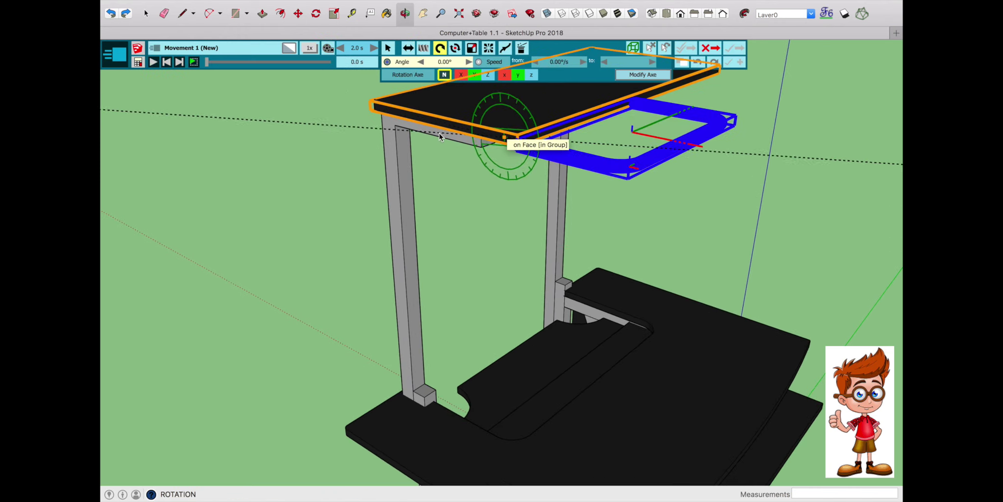
{"action": "scroll", "coordinate": [522, 140], "scroll_direction": "up", "scroll_amount": 2}
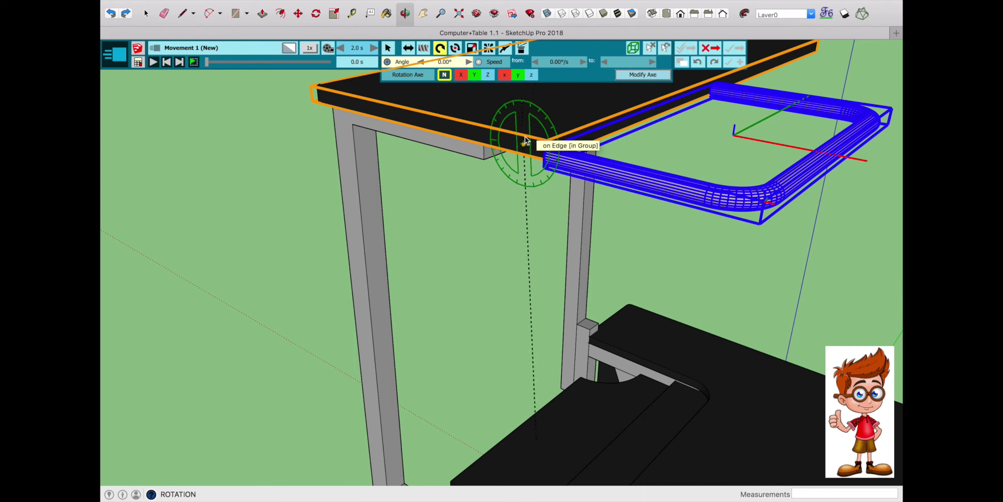
{"action": "left_click", "coordinate": [510, 143]}
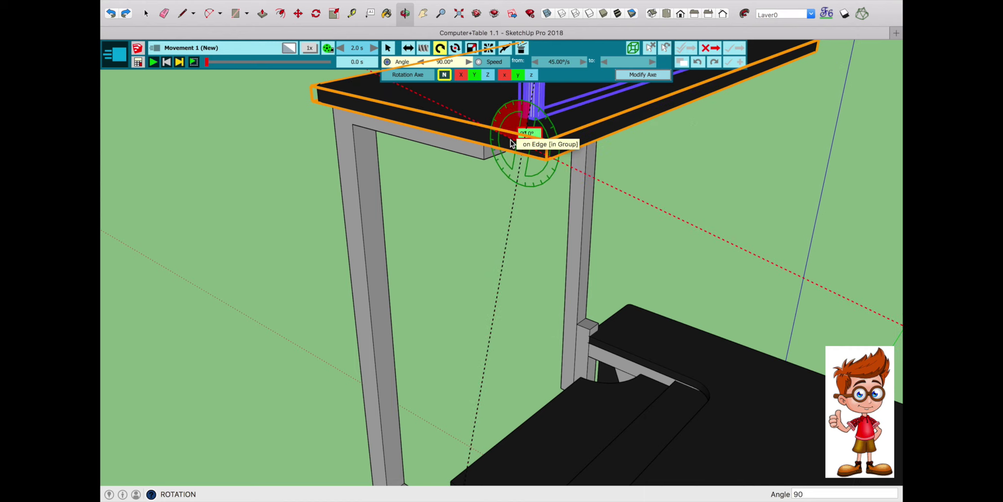
{"action": "left_click", "coordinate": [729, 62]}
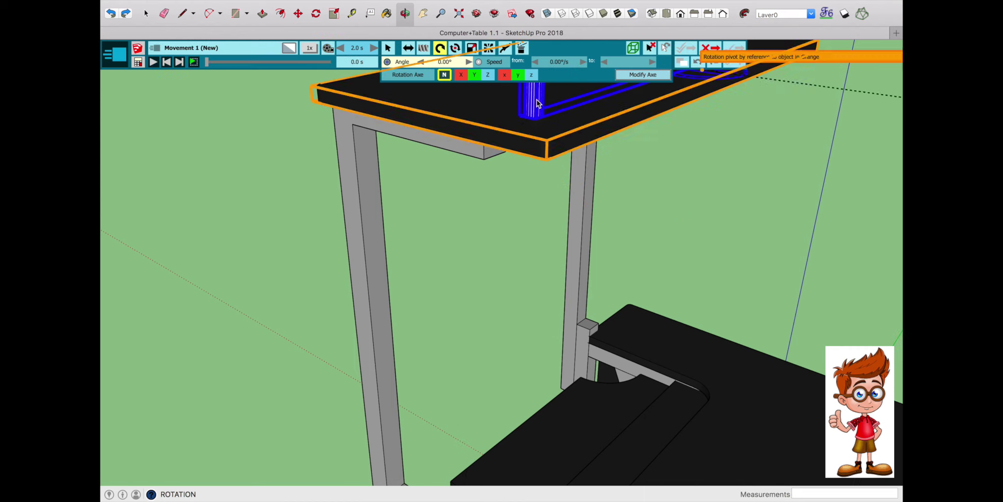
Record Translation 8, lowering the bar about 1' 10 9/16" onto the desk.
{"action": "left_click", "coordinate": [408, 47]}
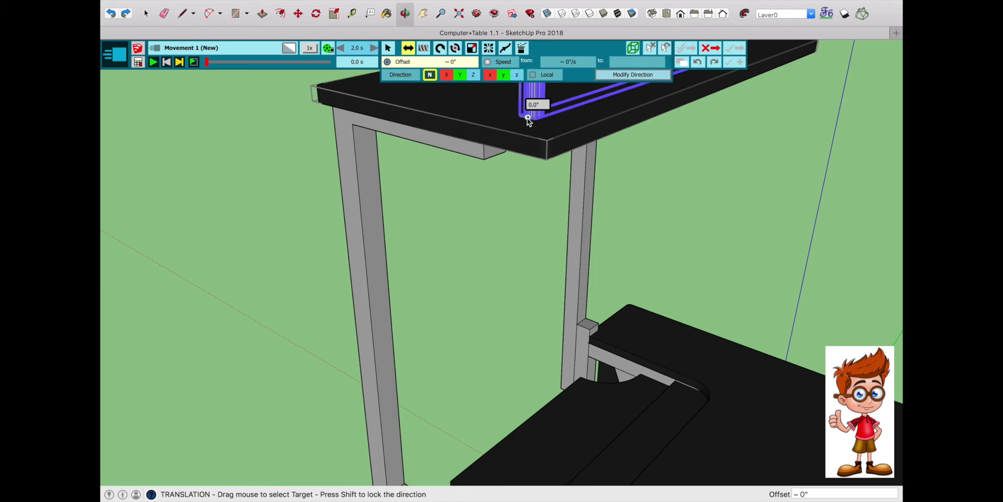
{"action": "left_click_drag", "start_coordinate": [528, 119], "coordinate": [483, 416]}
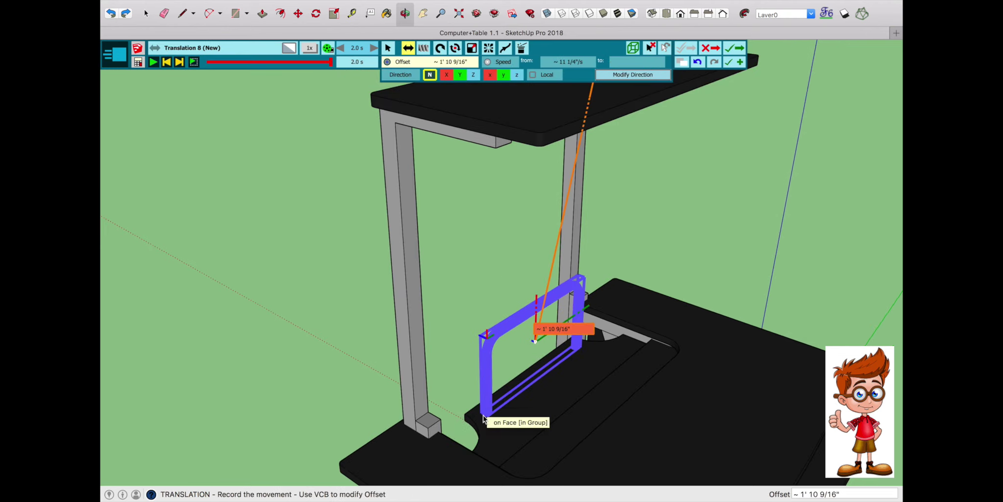
{"action": "left_click", "coordinate": [734, 61]}
{"action": "scroll", "coordinate": [519, 286], "scroll_direction": "down", "scroll_amount": 3}
Record Translation 9, moving the bottom shelf 2' 8 3/16".
{"action": "scroll", "coordinate": [519, 286], "scroll_direction": "down", "scroll_amount": 2}
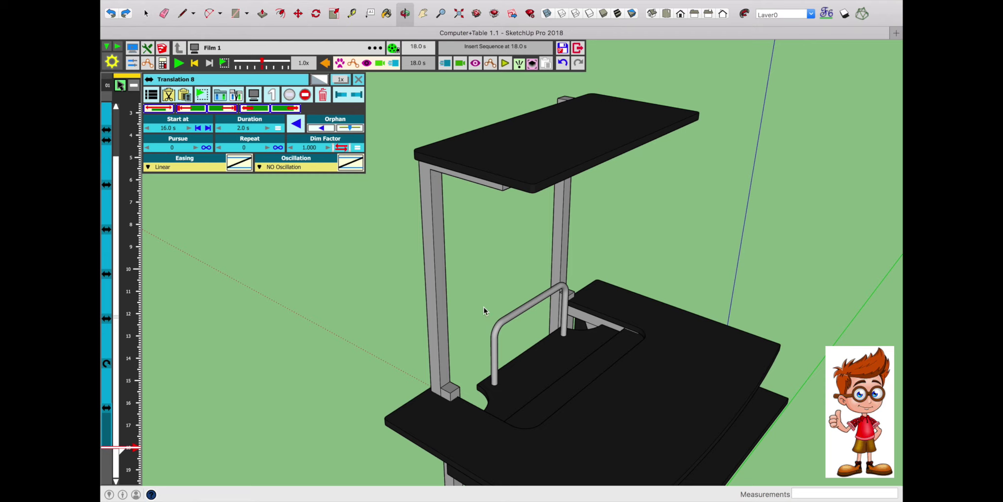
{"action": "scroll", "coordinate": [483, 307], "scroll_direction": "down", "scroll_amount": 2}
{"action": "scroll", "coordinate": [484, 307], "scroll_direction": "down", "scroll_amount": 3}
{"action": "left_click", "coordinate": [440, 66]}
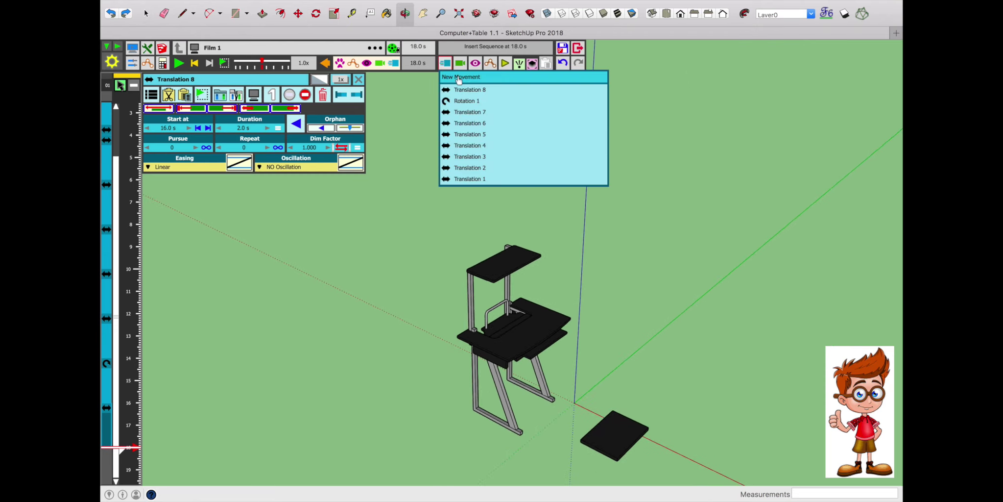
{"action": "left_click", "coordinate": [465, 83]}
{"action": "left_click", "coordinate": [607, 457]}
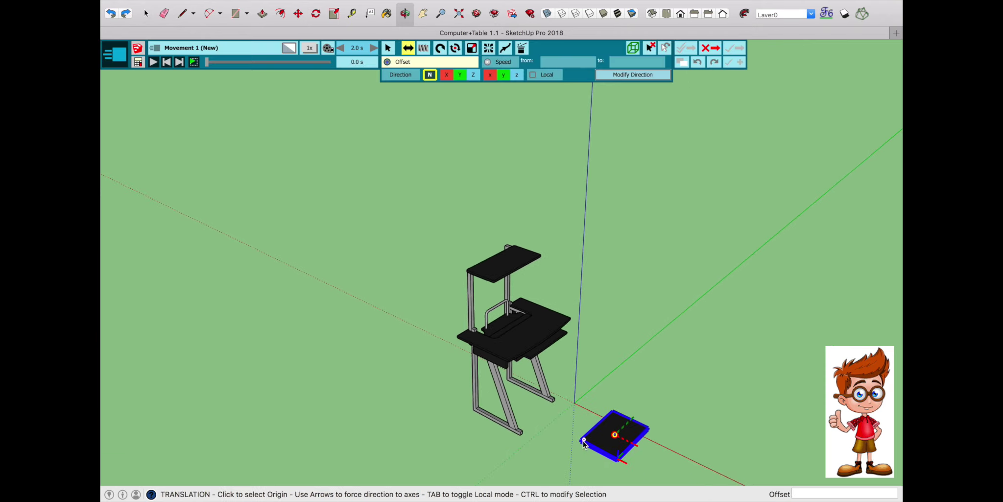
{"action": "left_click", "coordinate": [579, 439]}
{"action": "scroll", "coordinate": [491, 402], "scroll_direction": "up", "scroll_amount": 4}
{"action": "scroll", "coordinate": [492, 404], "scroll_direction": "up", "scroll_amount": 3}
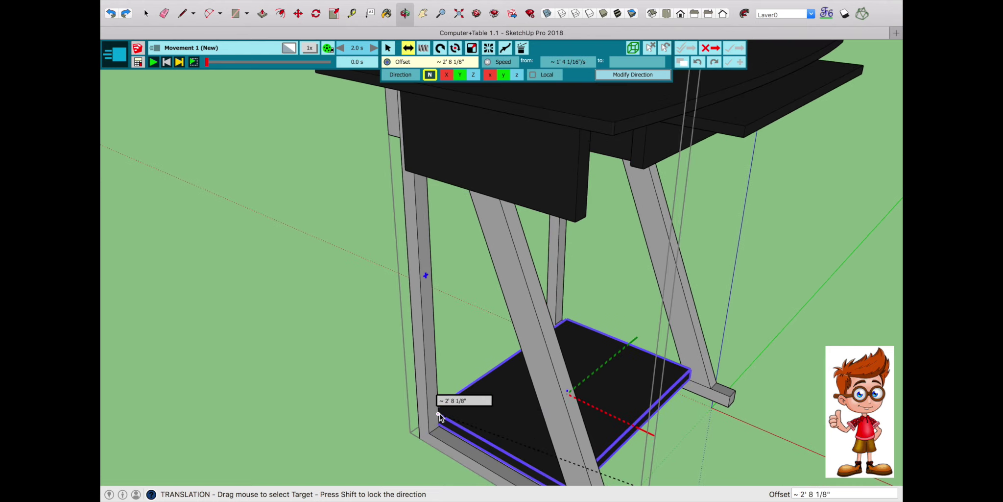
{"action": "left_click_drag", "start_coordinate": [429, 417], "coordinate": [436, 413]}
{"action": "left_click", "coordinate": [405, 14]}
{"action": "left_click_drag", "start_coordinate": [294, 170], "coordinate": [581, 293]}
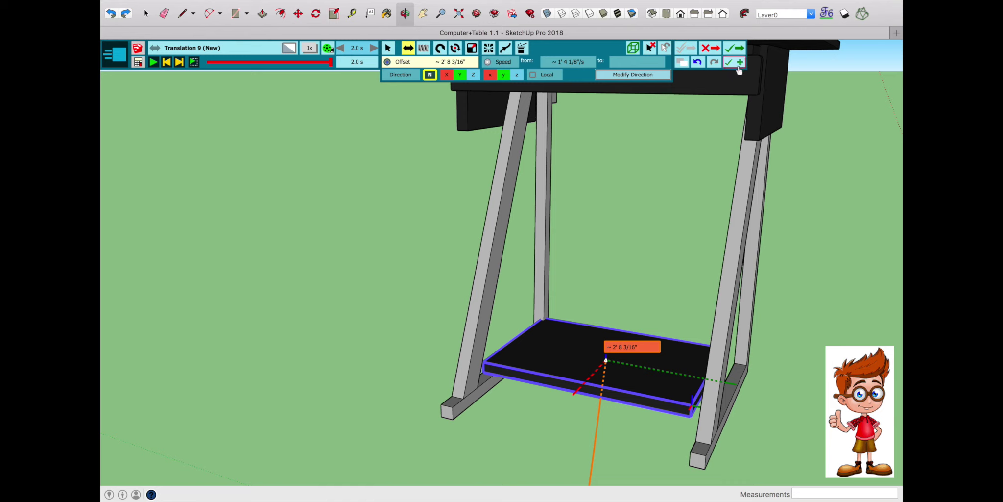
{"action": "left_click", "coordinate": [739, 63]}
Record Translation 10, shifting the bottom shelf 2 3/16" into place from 20 s to 22 s.
{"action": "left_click", "coordinate": [483, 363]}
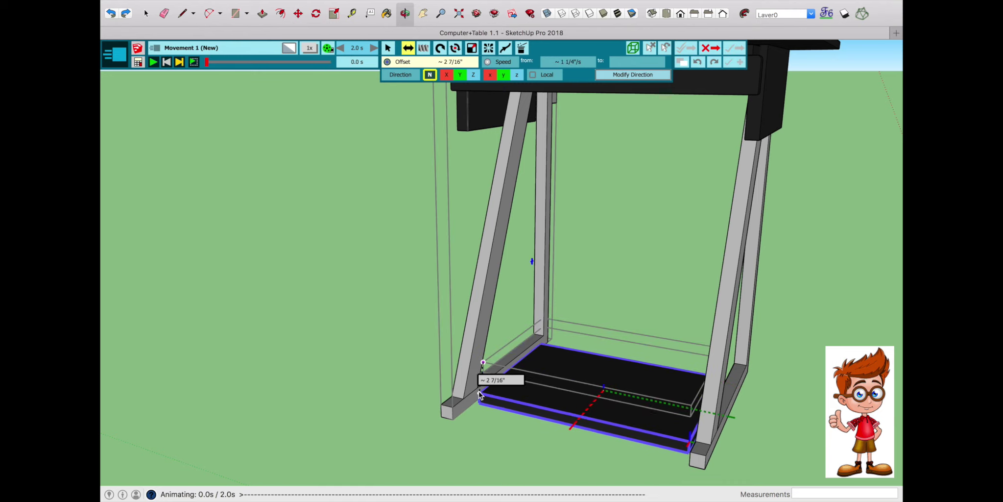
{"action": "left_click", "coordinate": [479, 389]}
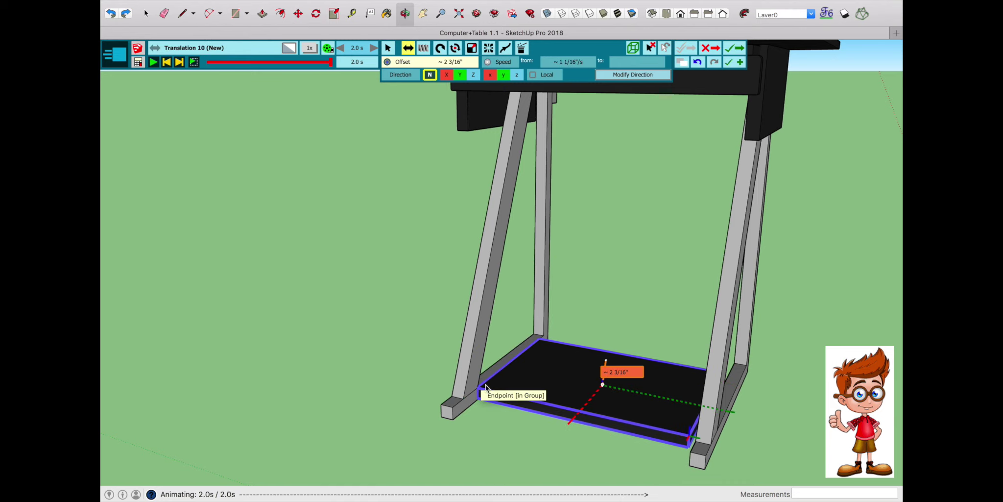
{"action": "left_click", "coordinate": [735, 47]}
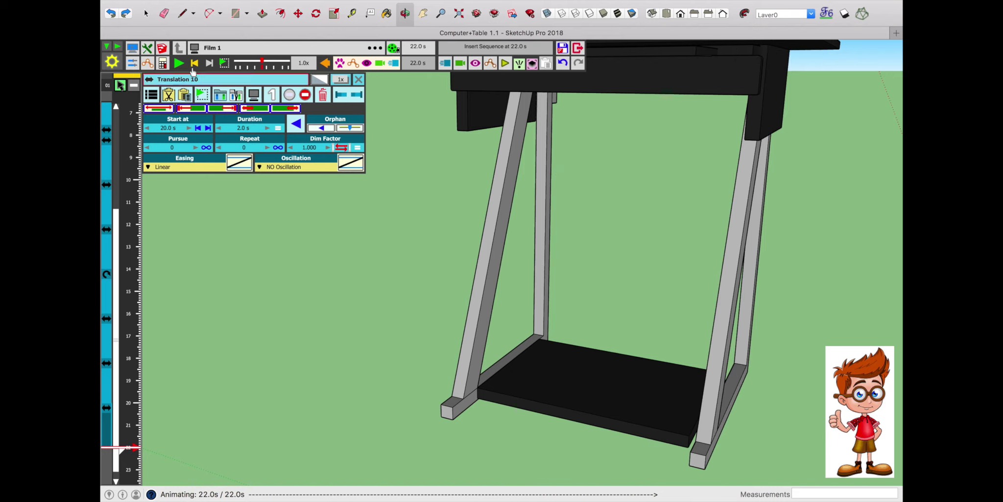
{"action": "scroll", "coordinate": [405, 276], "scroll_direction": "down", "scroll_amount": 3}
{"action": "scroll", "coordinate": [493, 302], "scroll_direction": "down", "scroll_amount": 2}
Zoom extents and pan to frame the whole desk, then play Film 1 to watch the parts assemble.
{"action": "middle_click_drag", "start_coordinate": [493, 302], "coordinate": [517, 271], "text": "shift"}
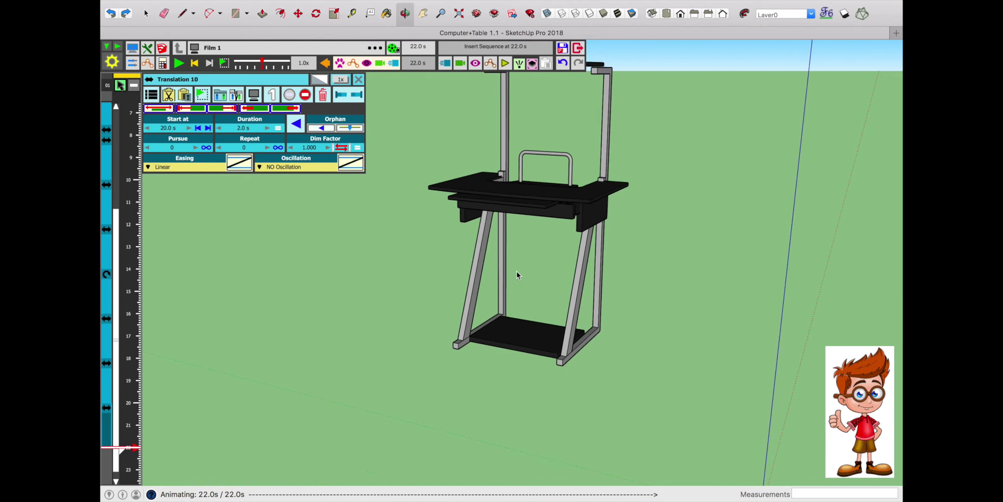
{"action": "scroll", "coordinate": [516, 259], "scroll_direction": "down", "scroll_amount": 3}
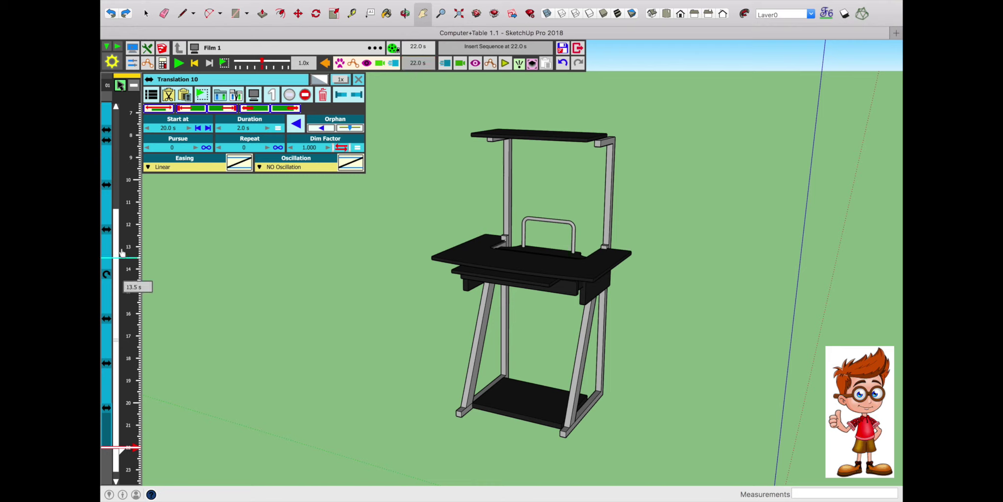
{"action": "left_click", "coordinate": [380, 67]}
{"action": "left_click_drag", "start_coordinate": [472, 334], "coordinate": [474, 377]}
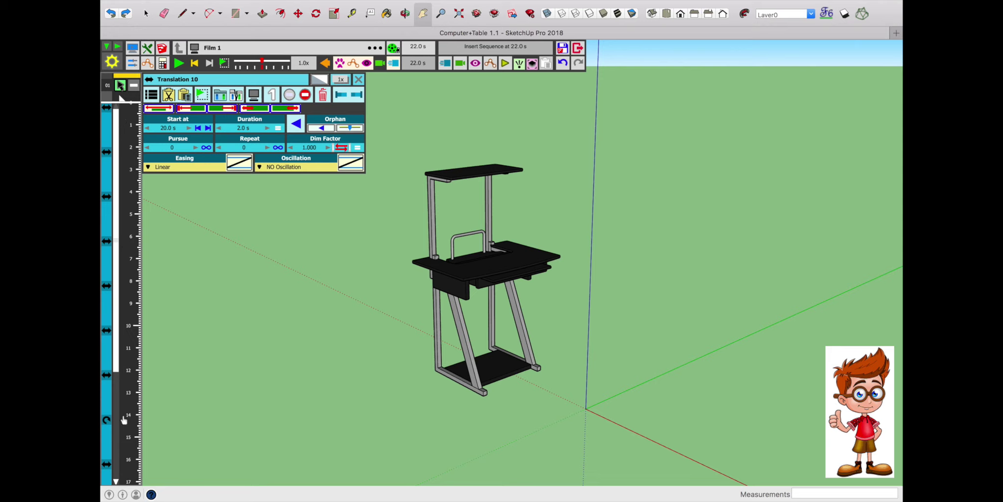
{"action": "left_click", "coordinate": [177, 63]}
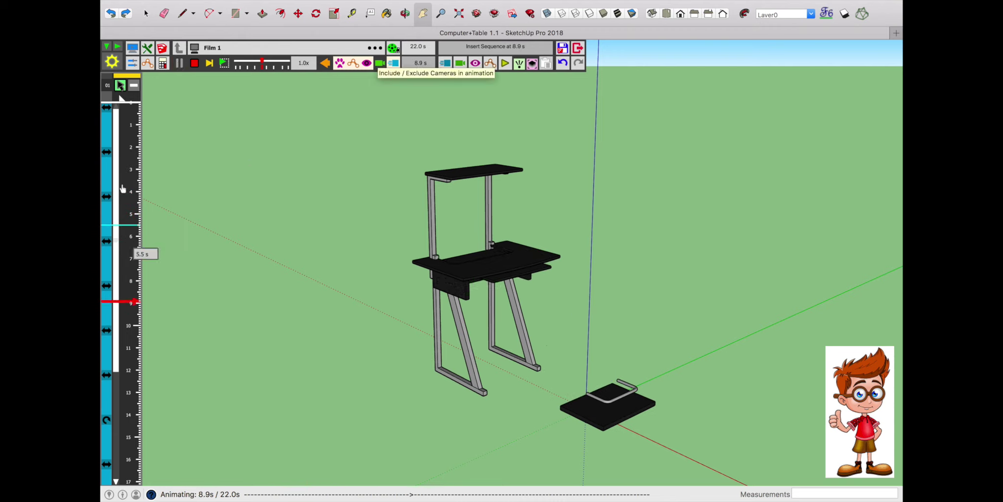
Stop playback at 10.2 s and insert camera View 1 with its start time set to 0 s.
{"action": "left_click", "coordinate": [427, 62]}
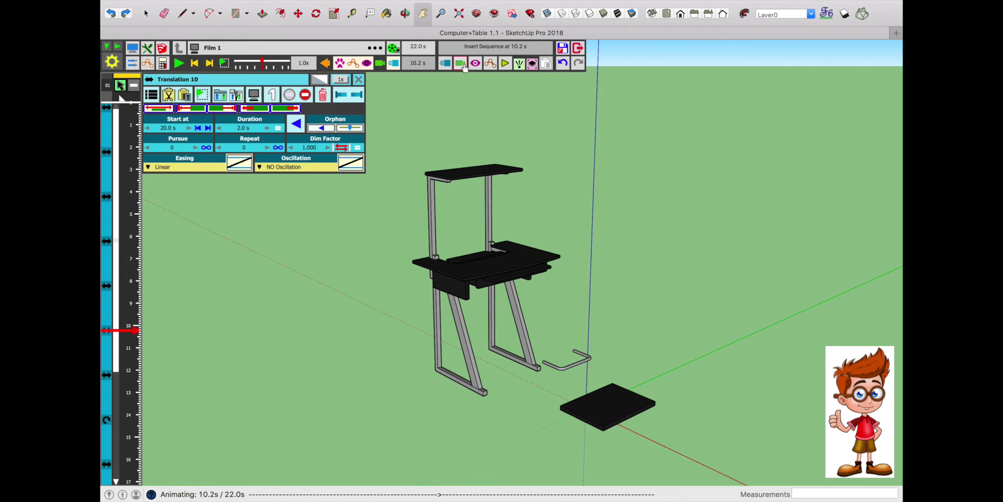
{"action": "left_click", "coordinate": [516, 71]}
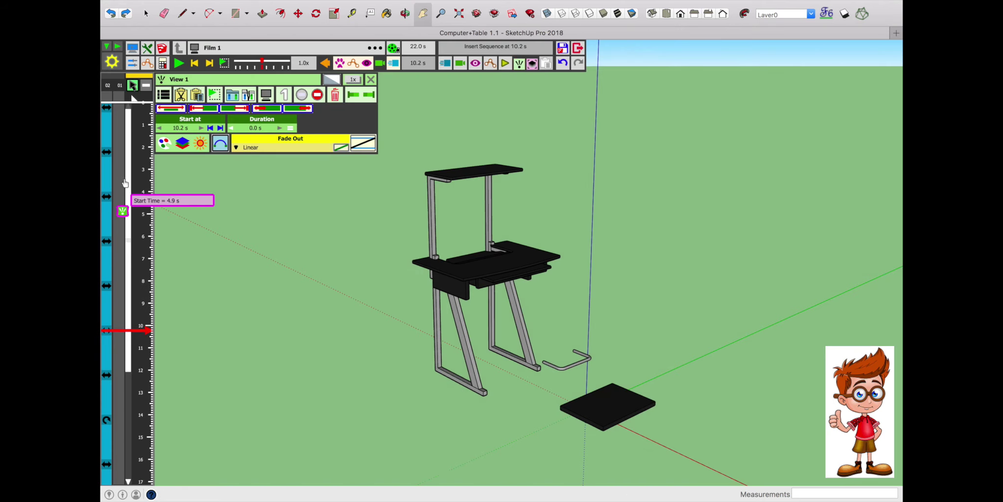
{"action": "left_click_drag", "start_coordinate": [118, 330], "coordinate": [118, 115]}
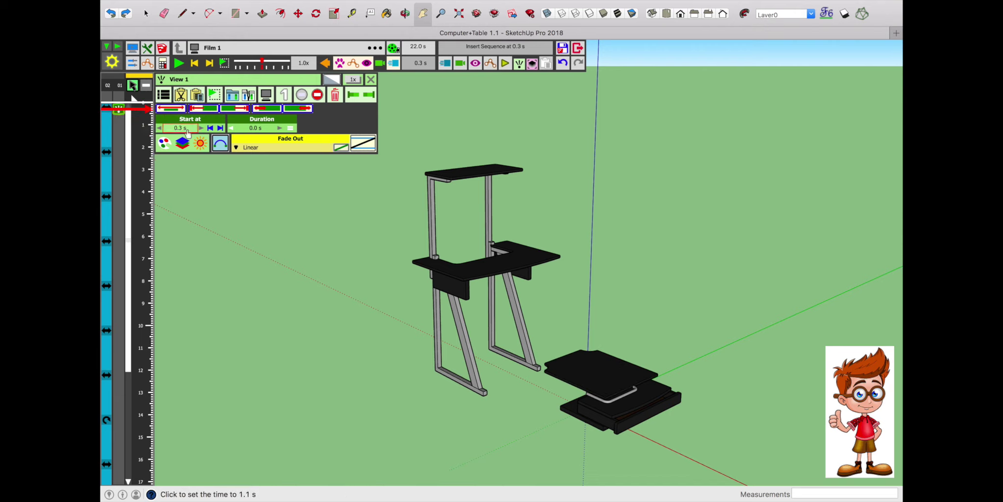
{"action": "left_click", "coordinate": [189, 129]}
{"action": "type", "text": "0"}
{"action": "key", "text": "Return"}
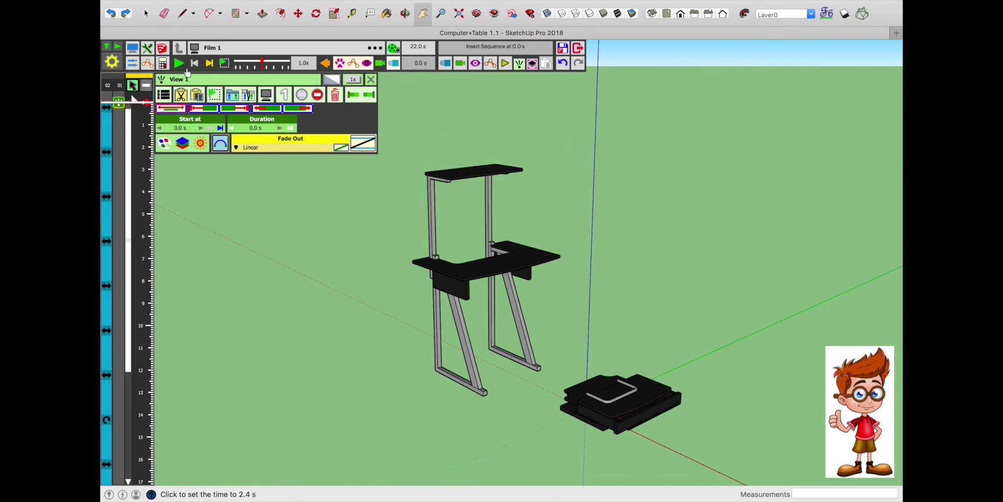
{"action": "left_click", "coordinate": [179, 64]}
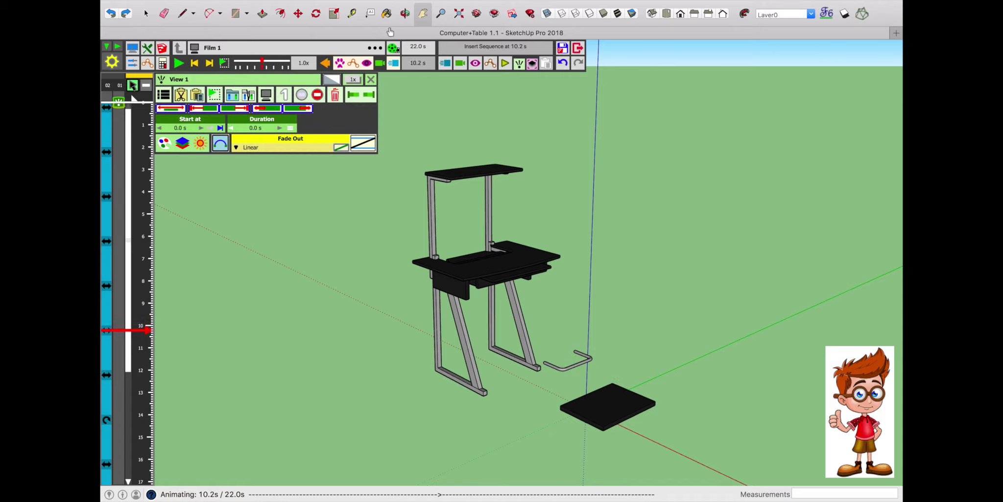
Orbit to a low frontal angle and add camera views at 10.2 s and 22 s.
{"action": "left_click", "coordinate": [404, 14]}
{"action": "mouse_move", "coordinate": [526, 203]}
{"action": "left_mouse_down"}
{"action": "mouse_move", "coordinate": [517, 272]}
{"action": "mouse_move", "coordinate": [519, 139]}
{"action": "left_mouse_up"}
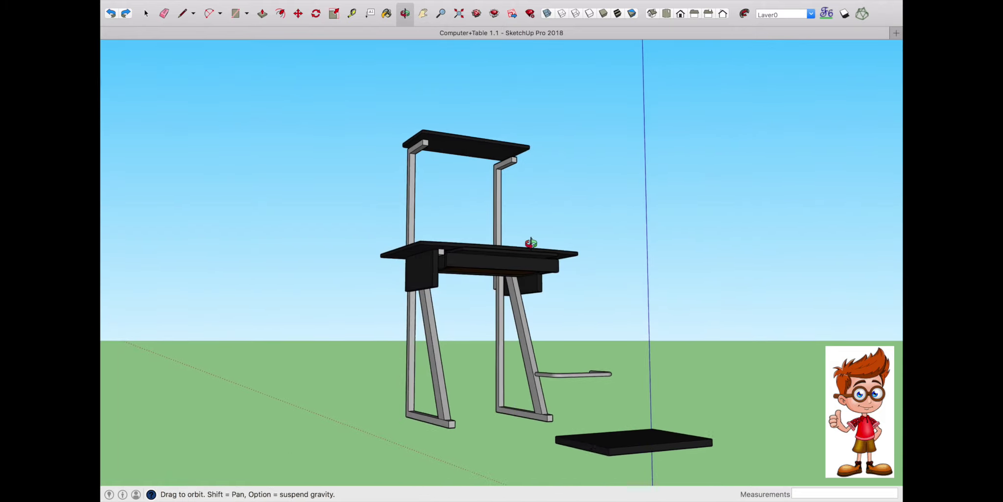
{"action": "left_click", "coordinate": [519, 65]}
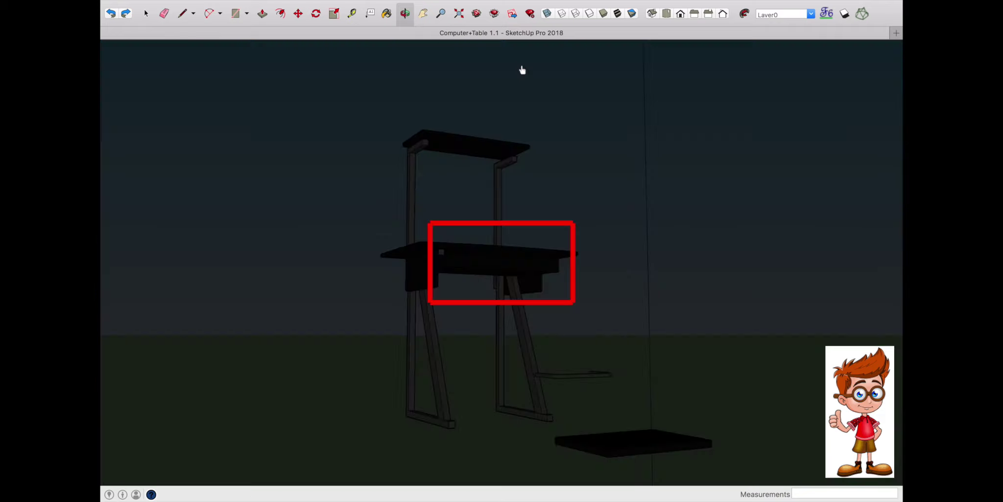
{"action": "left_click", "coordinate": [179, 66]}
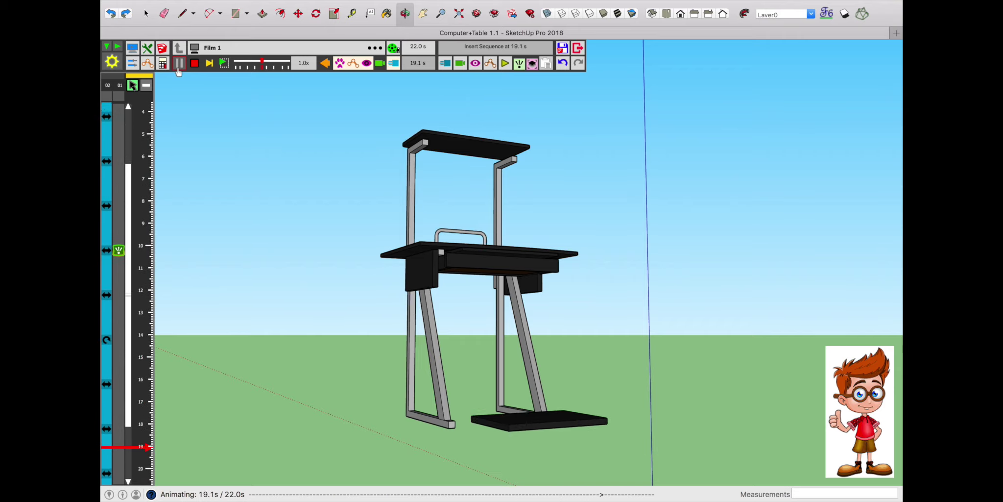
{"action": "left_click", "coordinate": [520, 64]}
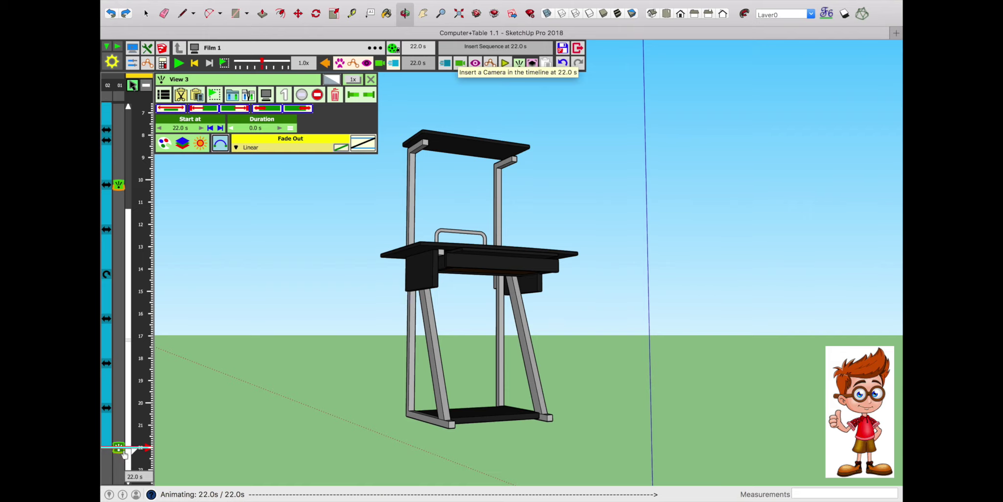
Recapture the 22 s View 3 as a top-down look at the table and replay the film.
{"action": "double_click", "coordinate": [121, 450]}
{"action": "left_click", "coordinate": [405, 15]}
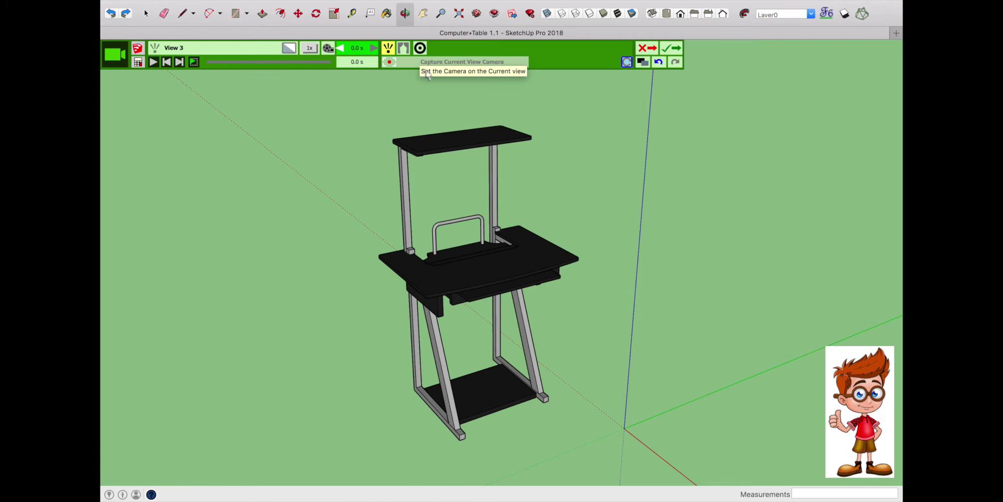
{"action": "left_click", "coordinate": [387, 49]}
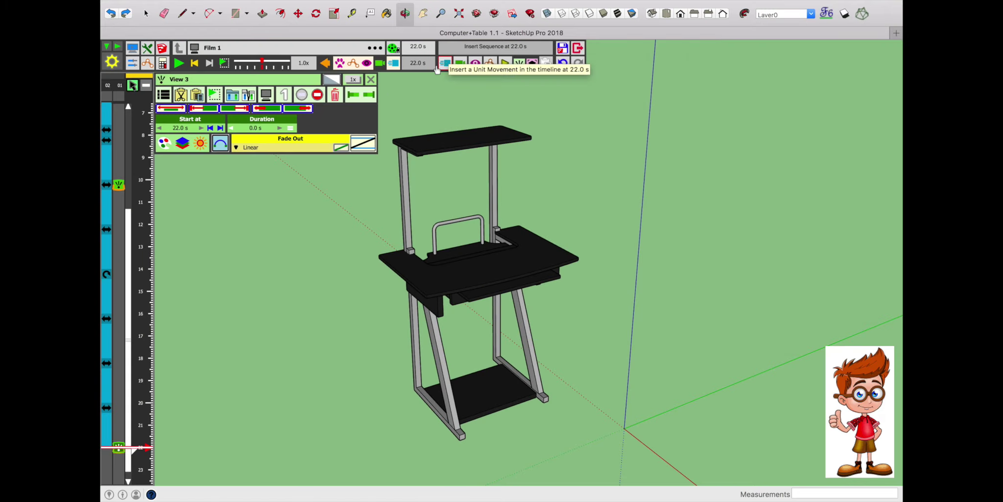
{"action": "left_click", "coordinate": [179, 64]}
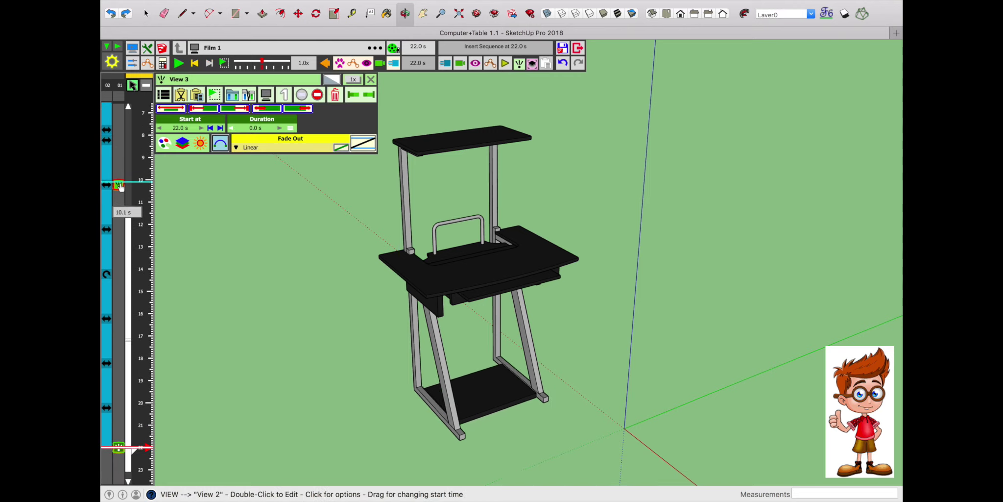
Review the View 2 and View 3 editors without changes, then insert another camera view.
{"action": "double_click", "coordinate": [120, 186]}
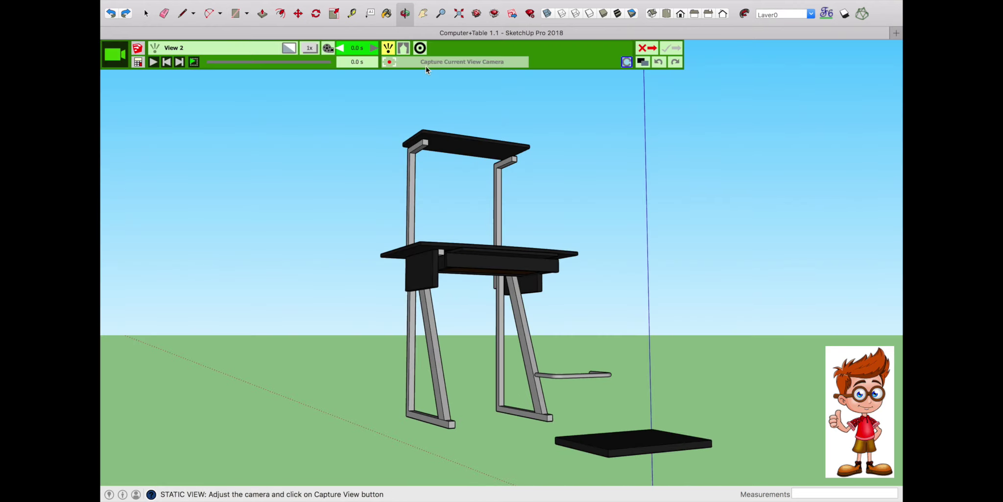
{"action": "left_click", "coordinate": [646, 48]}
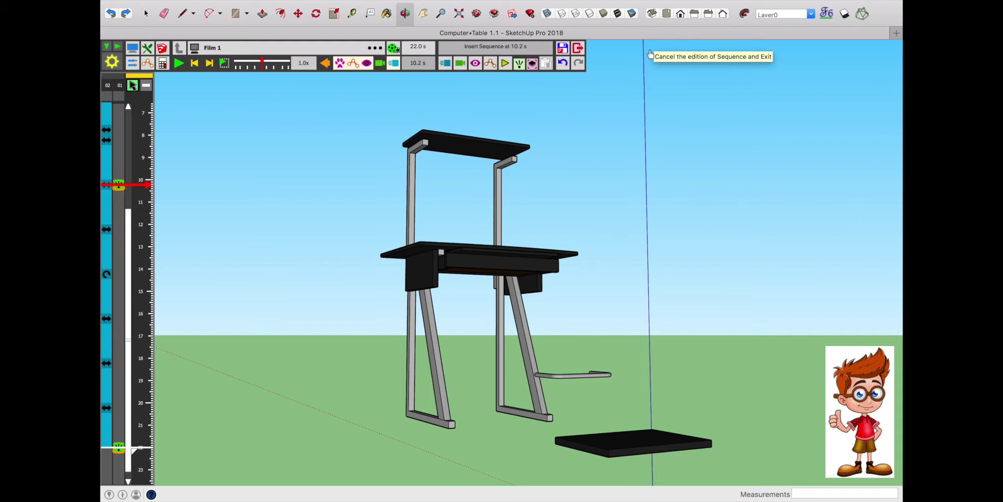
{"action": "double_click", "coordinate": [118, 447]}
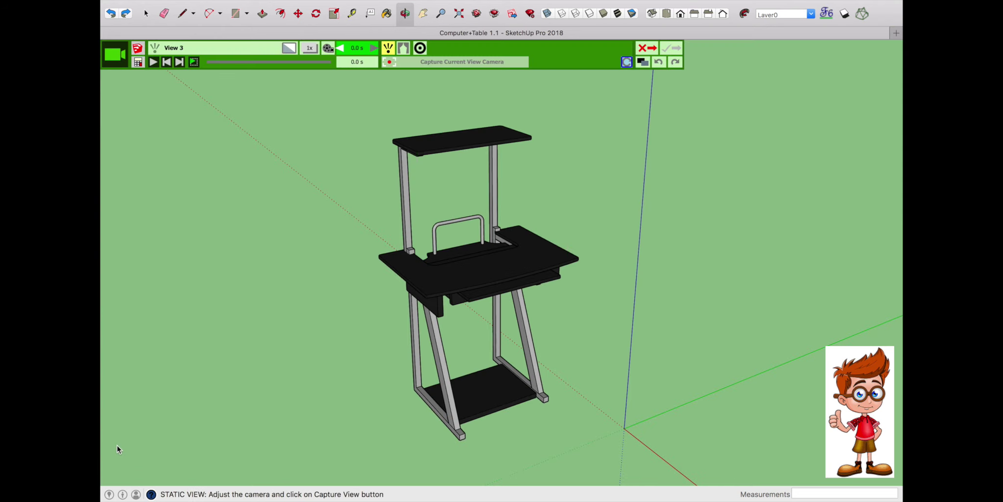
{"action": "left_click", "coordinate": [648, 48]}
{"action": "left_click", "coordinate": [197, 68]}
Pan closer to the separated parts, capture it as View 5 at 9.6 s, and play from there.
{"action": "scroll", "coordinate": [417, 298], "scroll_direction": "up", "scroll_amount": 3}
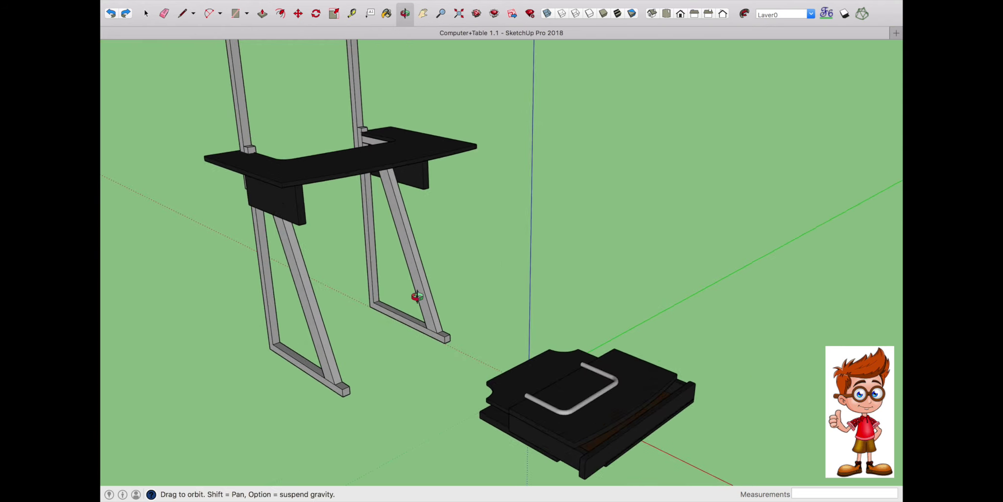
{"action": "key", "text": "h"}
{"action": "left_click_drag", "start_coordinate": [446, 365], "coordinate": [428, 373]}
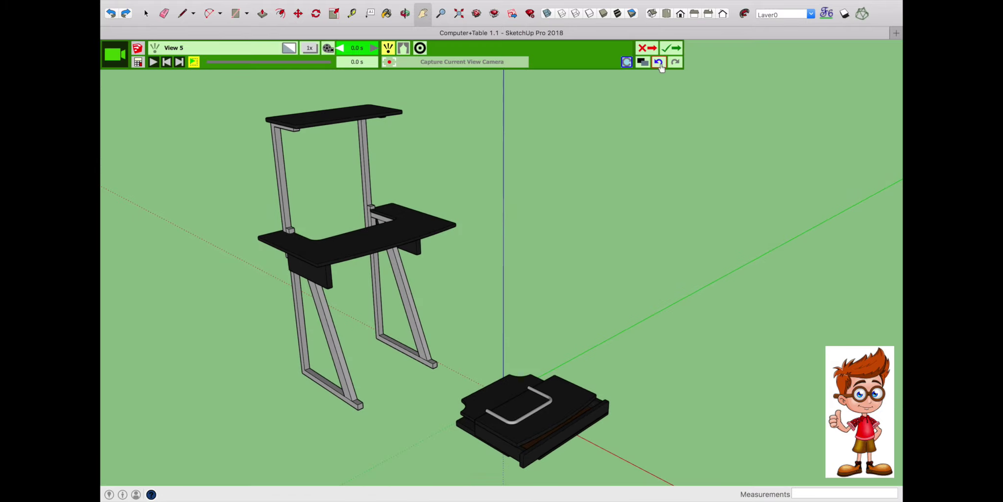
{"action": "left_click", "coordinate": [671, 47]}
{"action": "left_click", "coordinate": [179, 63]}
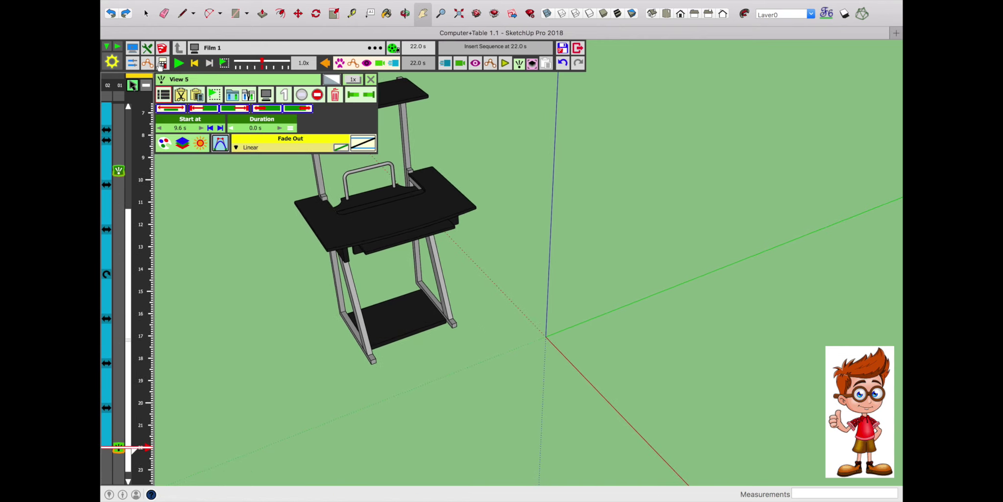
Play the full film in the compact player, then open Generation of Video (x5.0, 111 frames, 25 f/s).
{"action": "left_click", "coordinate": [132, 47]}
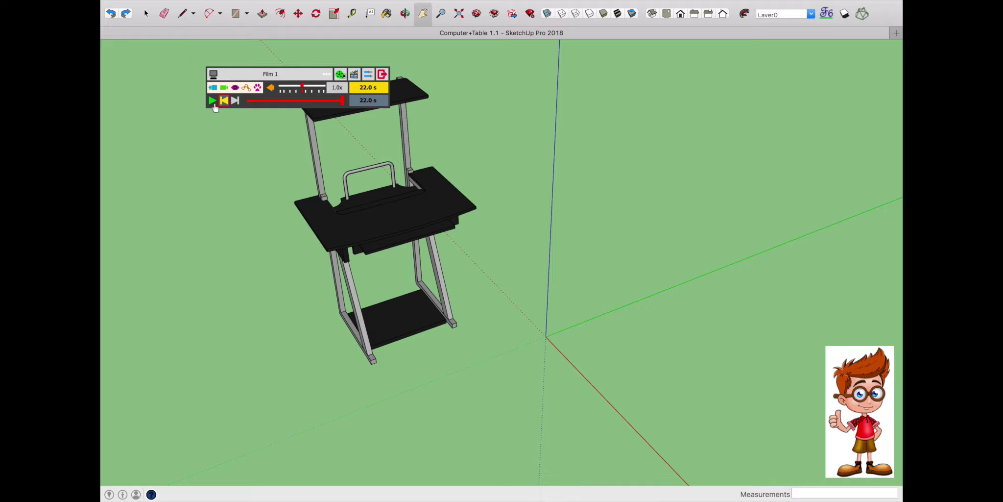
{"action": "left_click", "coordinate": [212, 103]}
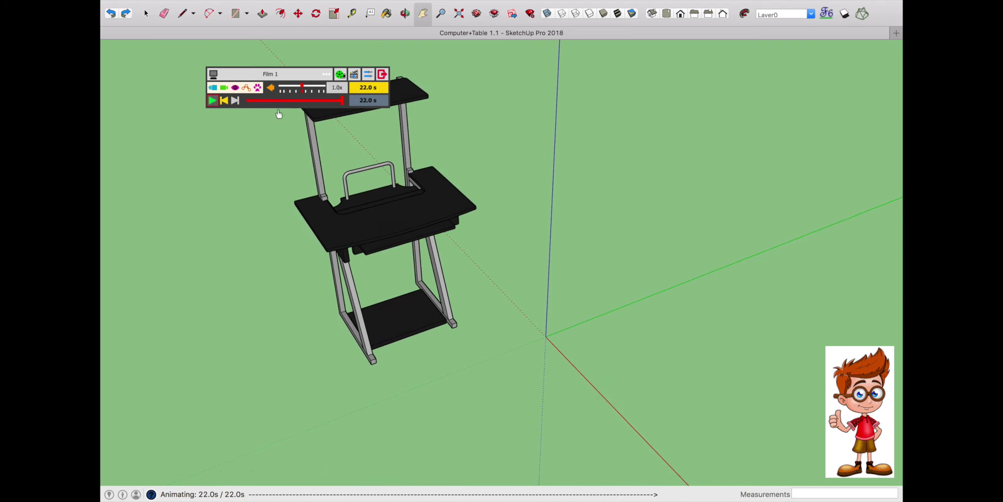
{"action": "left_click", "coordinate": [342, 74]}
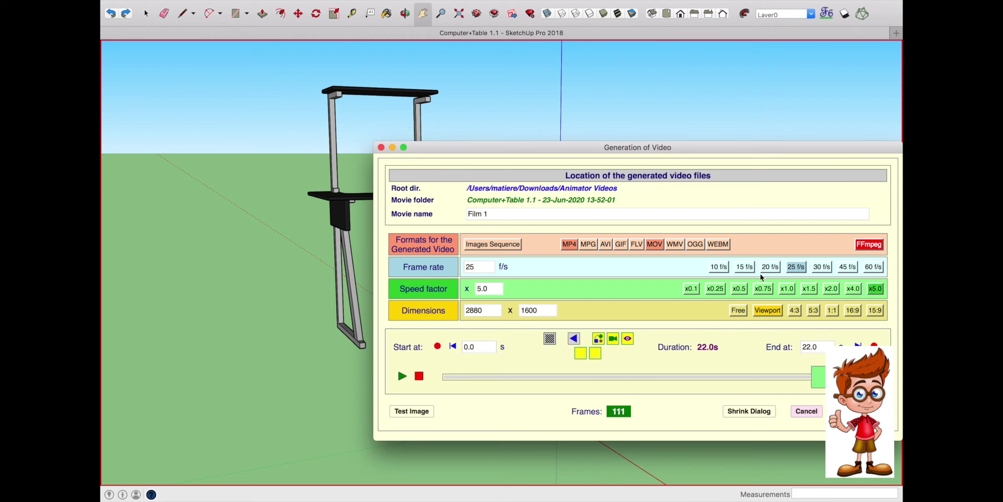
Start rendering Film 1's 22-second video from the Generation of Video dialog.
{"action": "key", "text": "Return"}
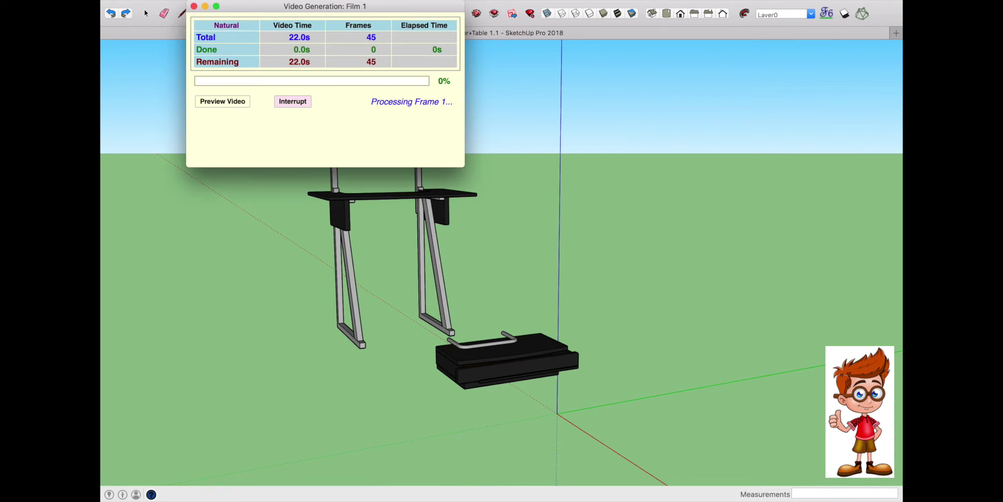